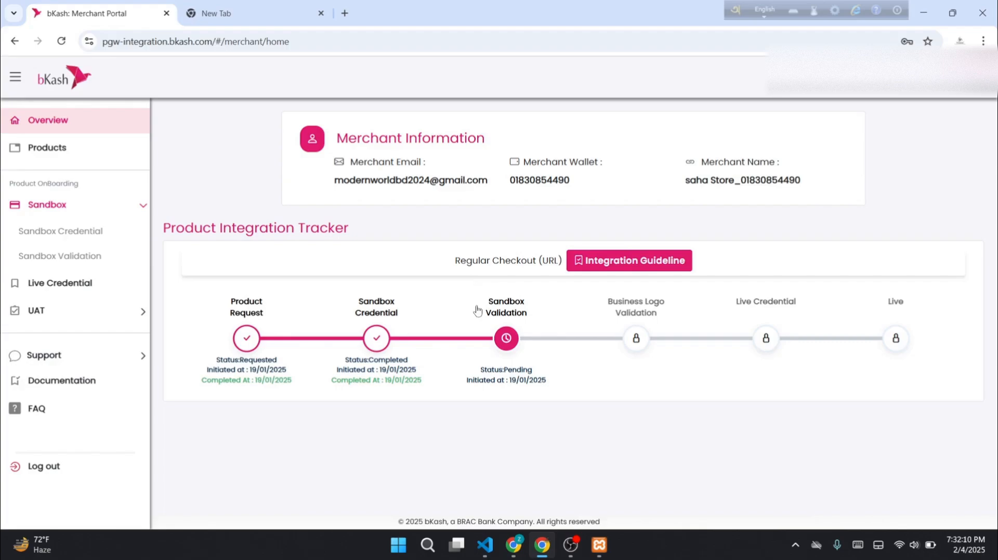
Glance at the Sandbox Validation page in the bKash portal, then return to the merchant overview
{"action": "triple_click", "coordinate": [492, 310]}
{"action": "left_click", "coordinate": [490, 310]}
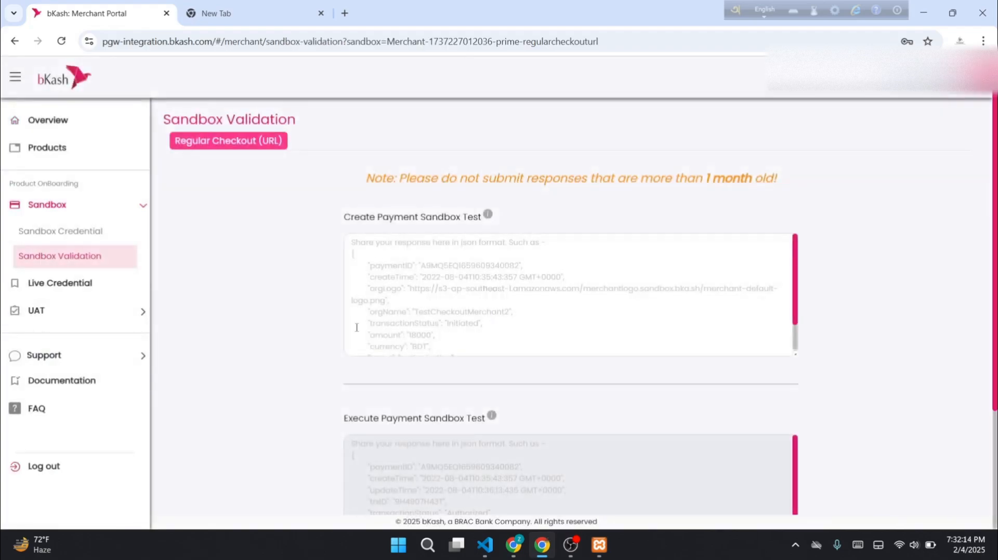
{"action": "left_click", "coordinate": [89, 130]}
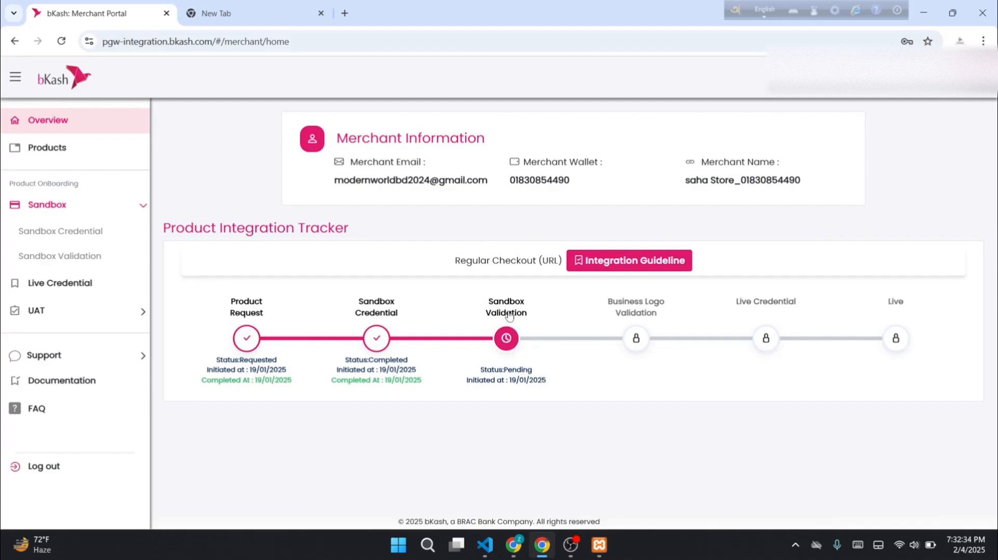
Review the empty Create Payment and Execute Payment sandbox test boxes, then start a new browser tab
{"action": "left_click", "coordinate": [509, 318]}
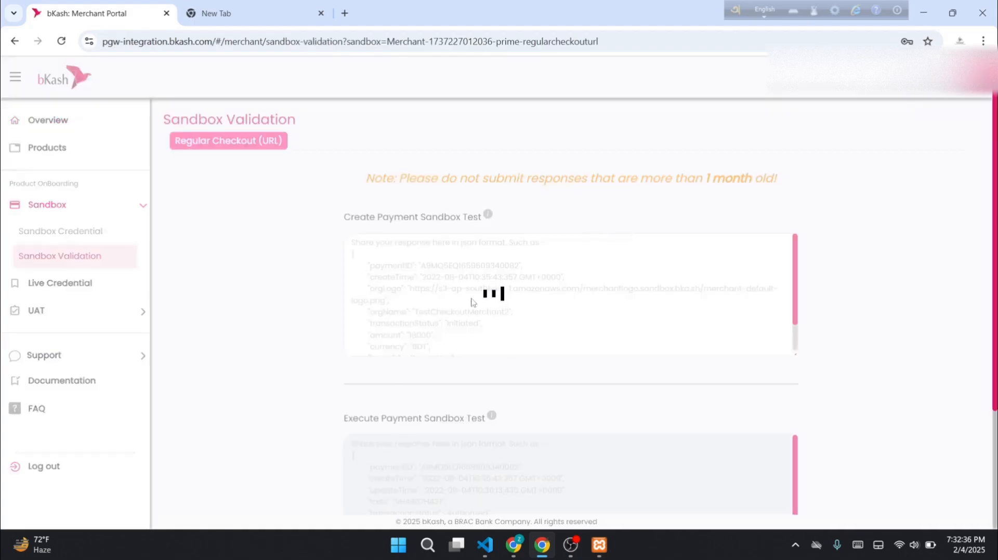
{"action": "left_click", "coordinate": [446, 284]}
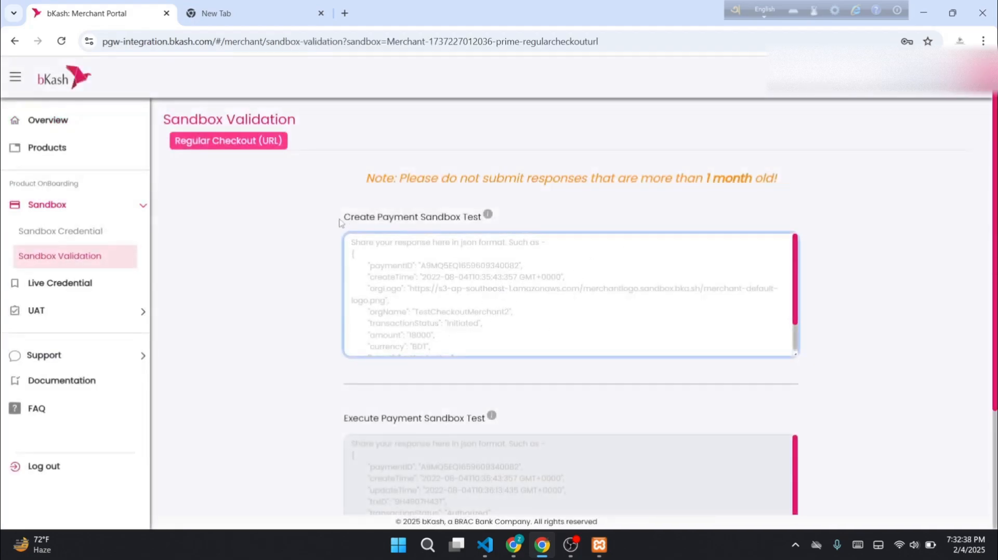
{"action": "left_click_drag", "start_coordinate": [340, 223], "coordinate": [479, 222]}
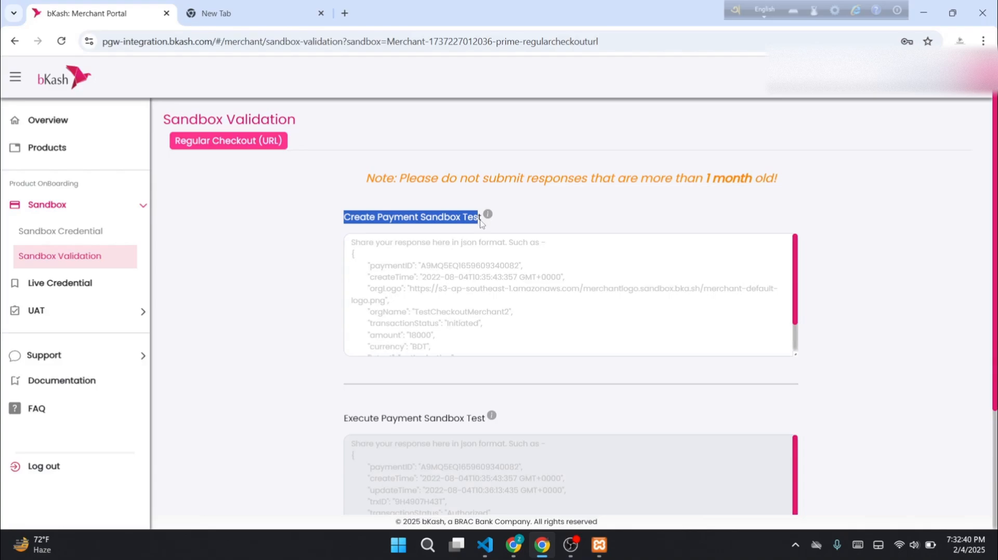
{"action": "left_click_drag", "start_coordinate": [343, 425], "coordinate": [462, 419]}
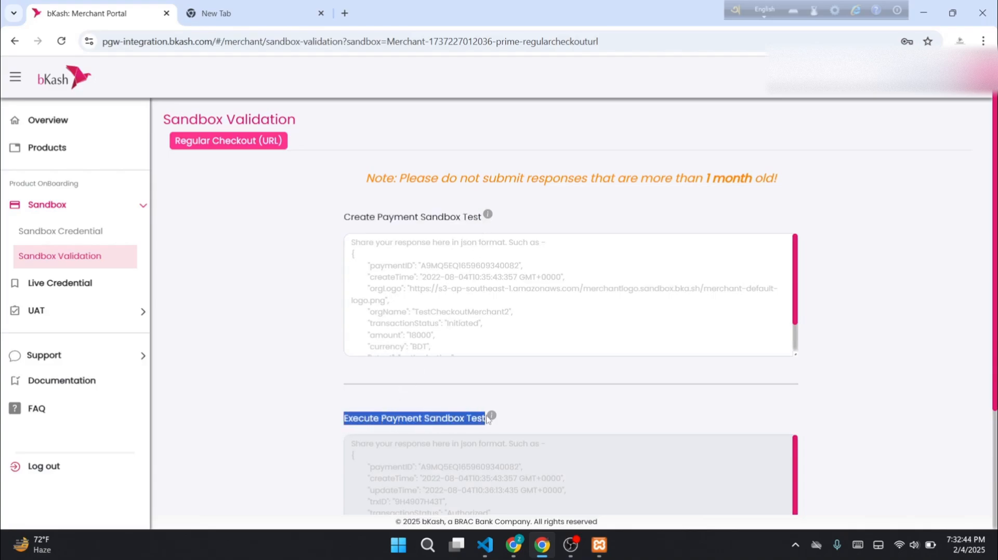
{"action": "left_click", "coordinate": [552, 282]}
{"action": "scroll", "coordinate": [552, 283], "scroll_direction": "down", "scroll_amount": 5}
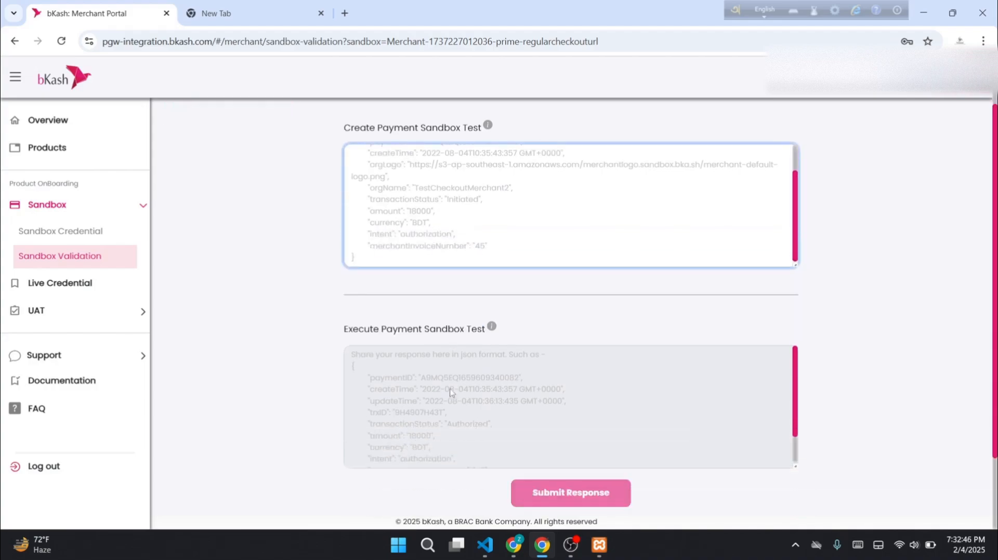
{"action": "scroll", "coordinate": [529, 387], "scroll_direction": "up", "scroll_amount": 3}
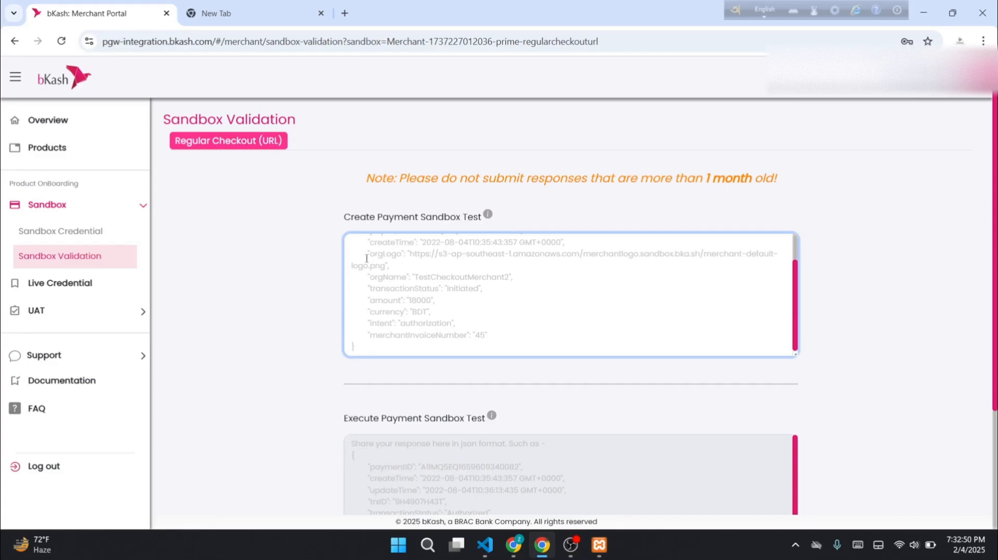
{"action": "left_click", "coordinate": [347, 14]}
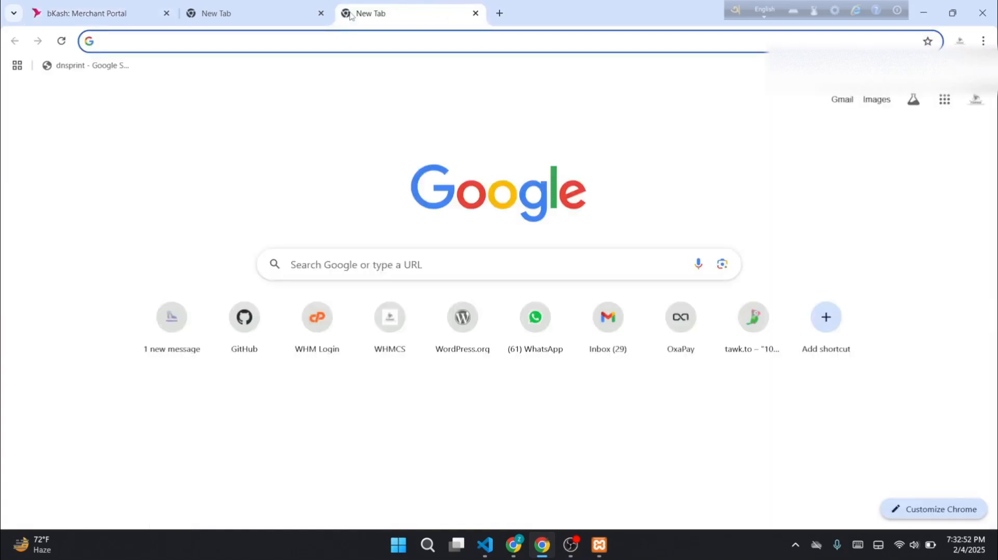
Load tzsmmpay.com in the new tab and go to the account dashboard
{"action": "type", "text": "tzs"}
{"action": "key", "text": "Return"}
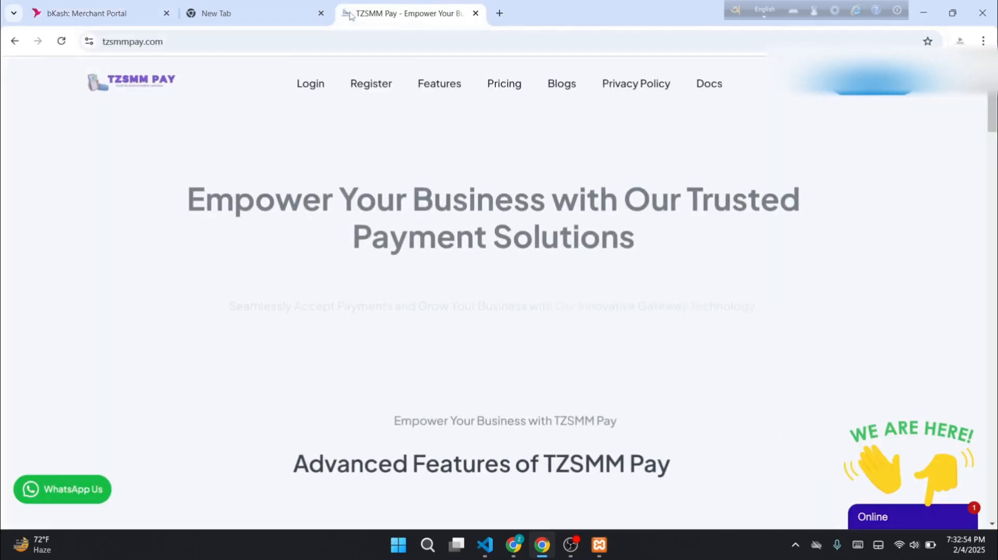
{"action": "left_click_drag", "start_coordinate": [356, 4], "coordinate": [212, 5]}
{"action": "scroll", "coordinate": [520, 263], "scroll_direction": "down", "scroll_amount": 10}
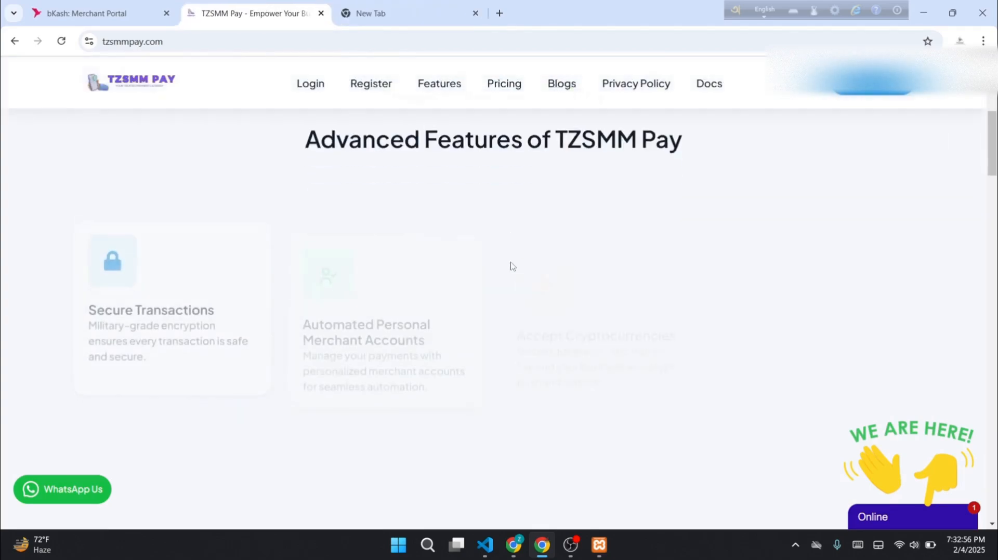
{"action": "left_click", "coordinate": [880, 89]}
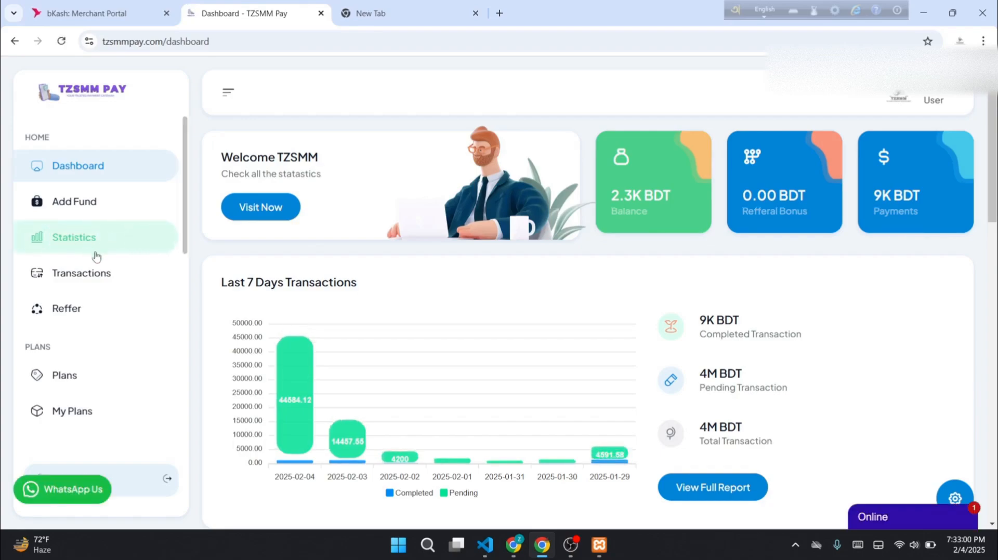
Look over the subscription Plans page, then move on to the whitelisted Domains page
{"action": "scroll", "coordinate": [98, 276], "scroll_direction": "down", "scroll_amount": 3}
{"action": "scroll", "coordinate": [98, 287], "scroll_direction": "up", "scroll_amount": 3}
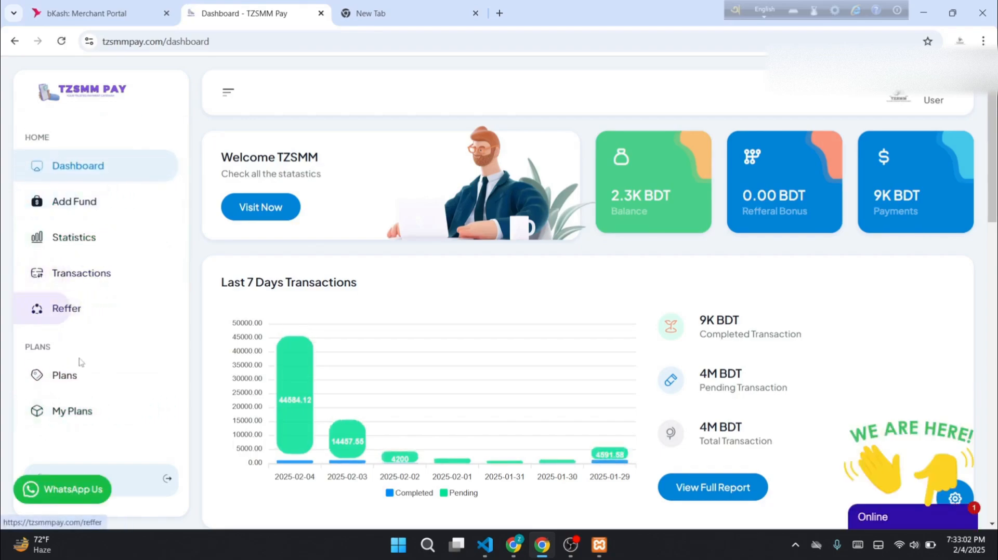
{"action": "left_click", "coordinate": [78, 376]}
{"action": "scroll", "coordinate": [457, 280], "scroll_direction": "down", "scroll_amount": 5}
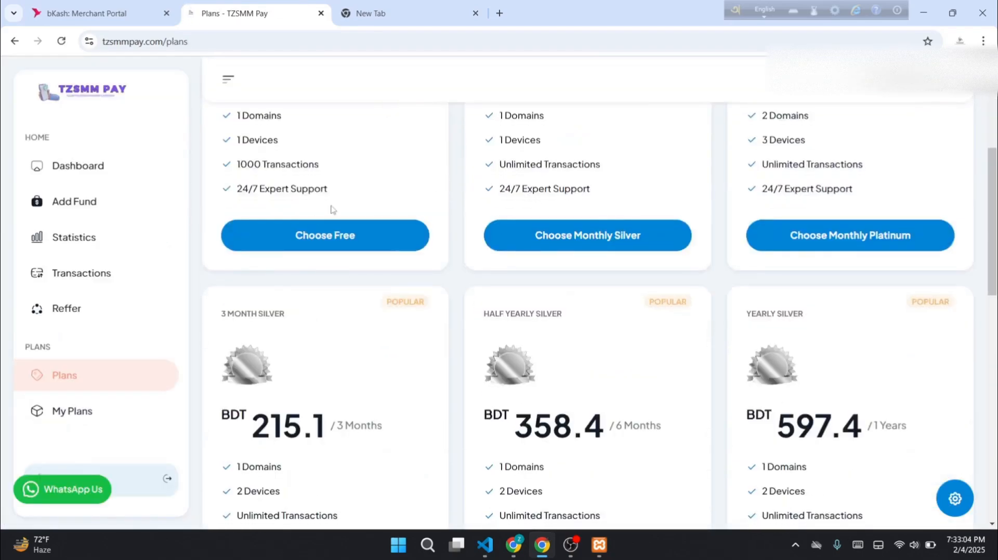
{"action": "scroll", "coordinate": [390, 270], "scroll_direction": "up", "scroll_amount": 4}
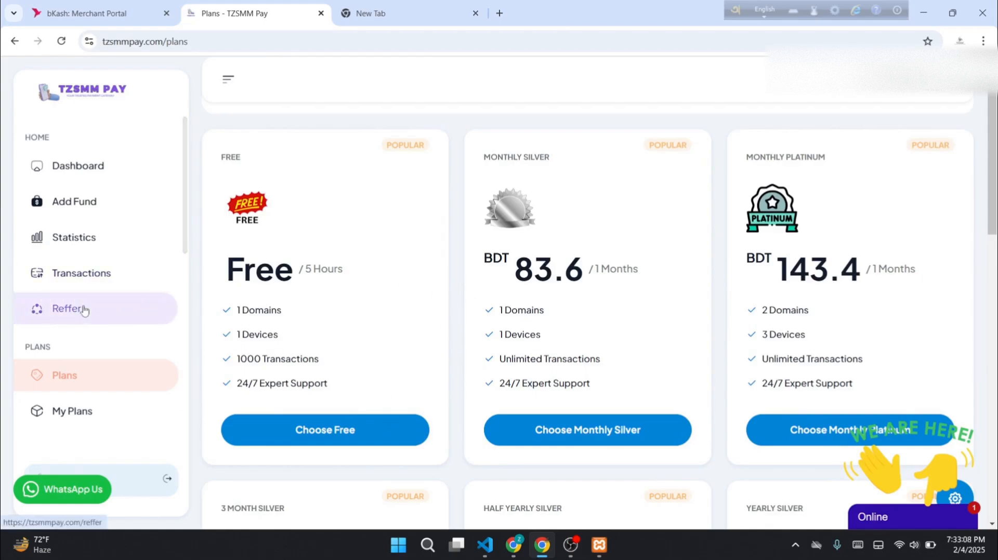
{"action": "scroll", "coordinate": [84, 310], "scroll_direction": "down", "scroll_amount": 4}
{"action": "left_click", "coordinate": [78, 284]}
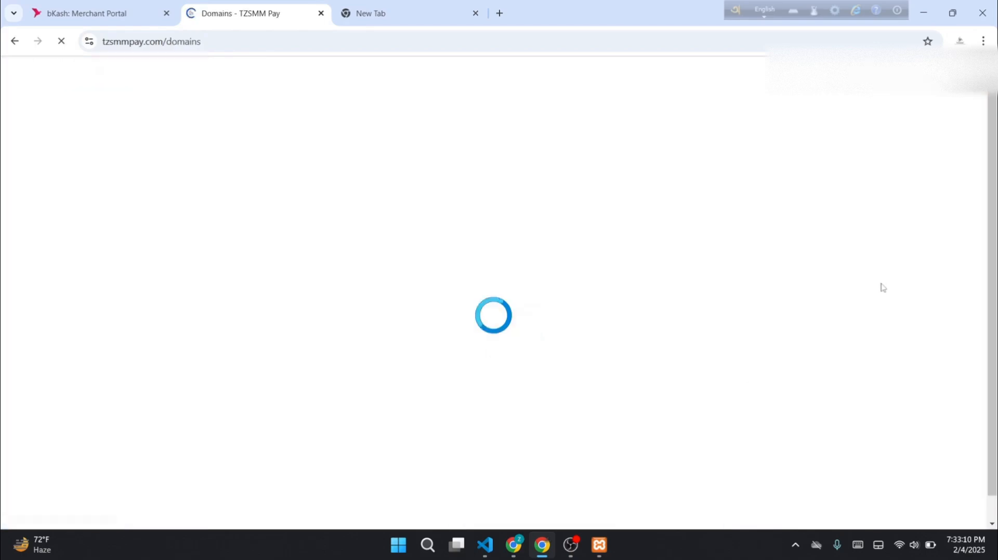
Open the Add Domain form and dismiss it without adding a domain
{"action": "left_click", "coordinate": [899, 227]}
{"action": "scroll", "coordinate": [520, 296], "scroll_direction": "down", "scroll_amount": 5}
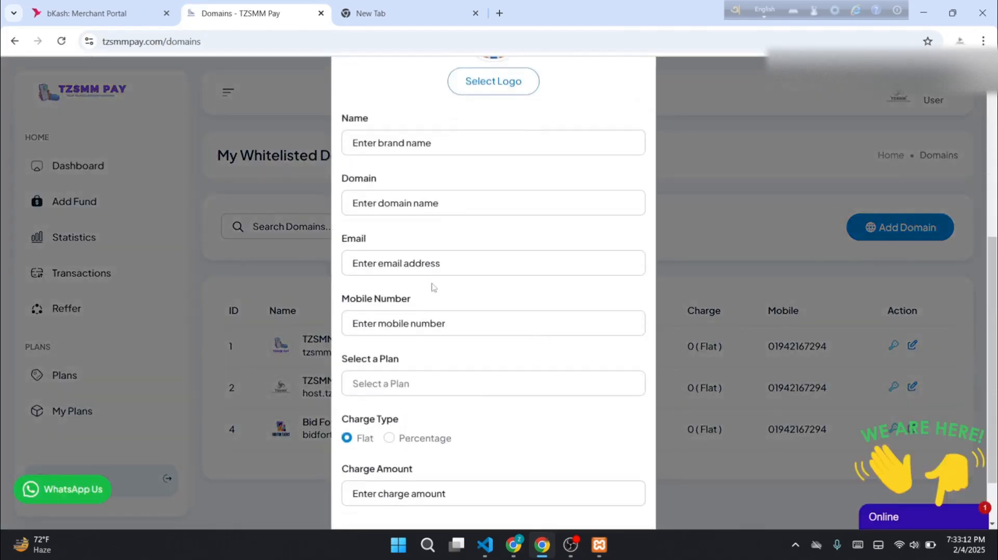
{"action": "scroll", "coordinate": [465, 296], "scroll_direction": "up", "scroll_amount": 4}
{"action": "scroll", "coordinate": [470, 322], "scroll_direction": "down", "scroll_amount": 5}
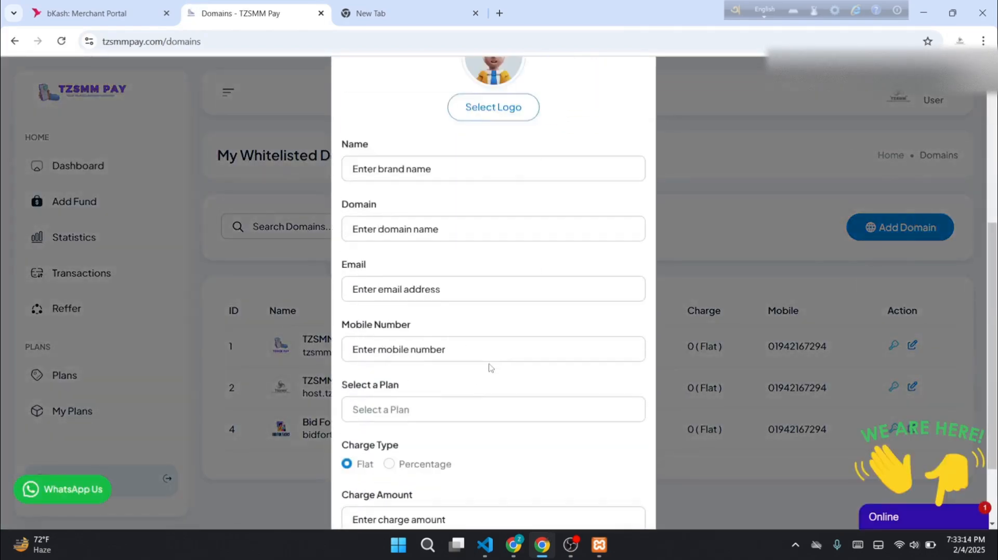
{"action": "left_click", "coordinate": [752, 326]}
{"action": "scroll", "coordinate": [690, 339], "scroll_direction": "down", "scroll_amount": 1}
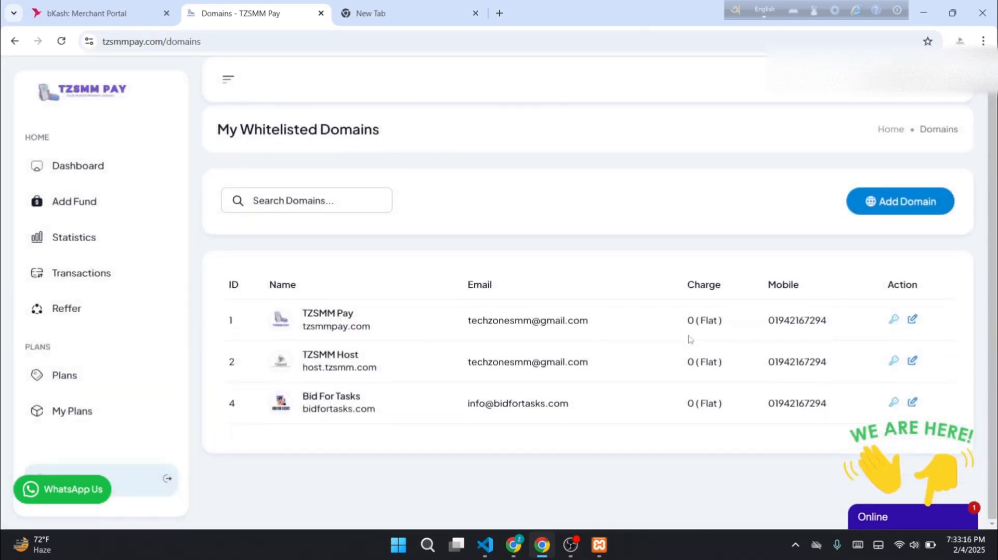
Copy a whitelisted domain's key and switch to the tab with the payment-create URL
{"action": "left_click", "coordinate": [893, 403]}
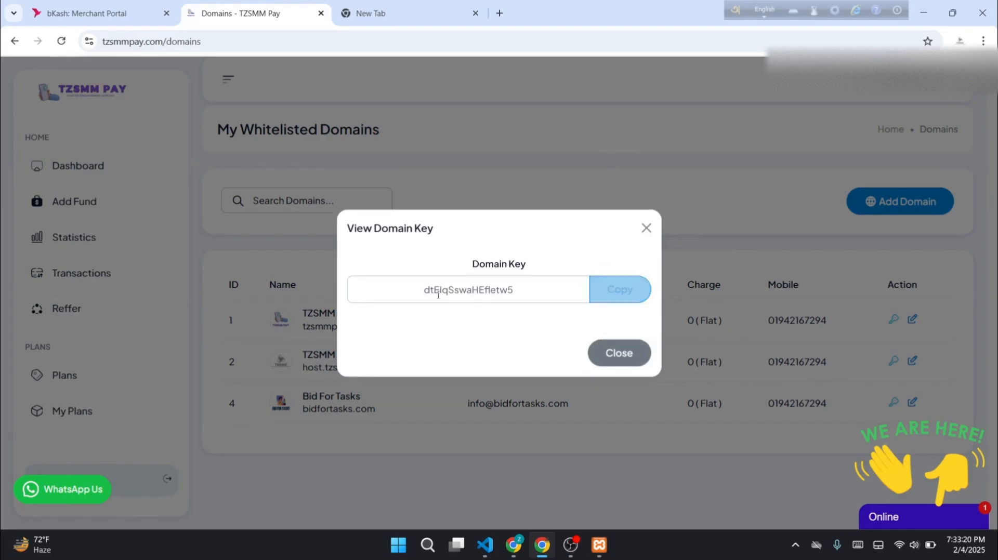
{"action": "left_click", "coordinate": [612, 293]}
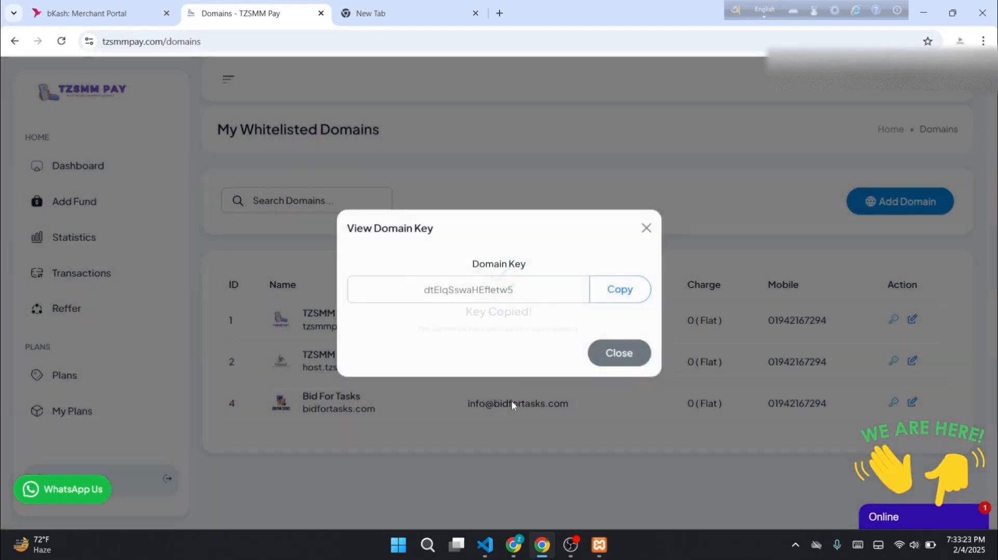
{"action": "left_click", "coordinate": [413, 5]}
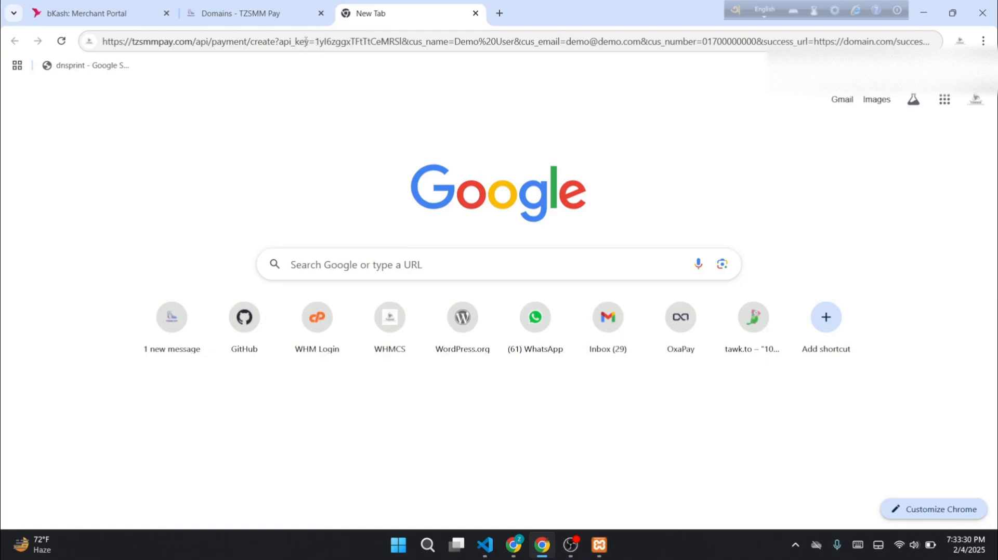
Replace the URL's api_key with the copied key to load a 1.00 USD checkout, then close the key dialog
{"action": "double_click", "coordinate": [351, 41]}
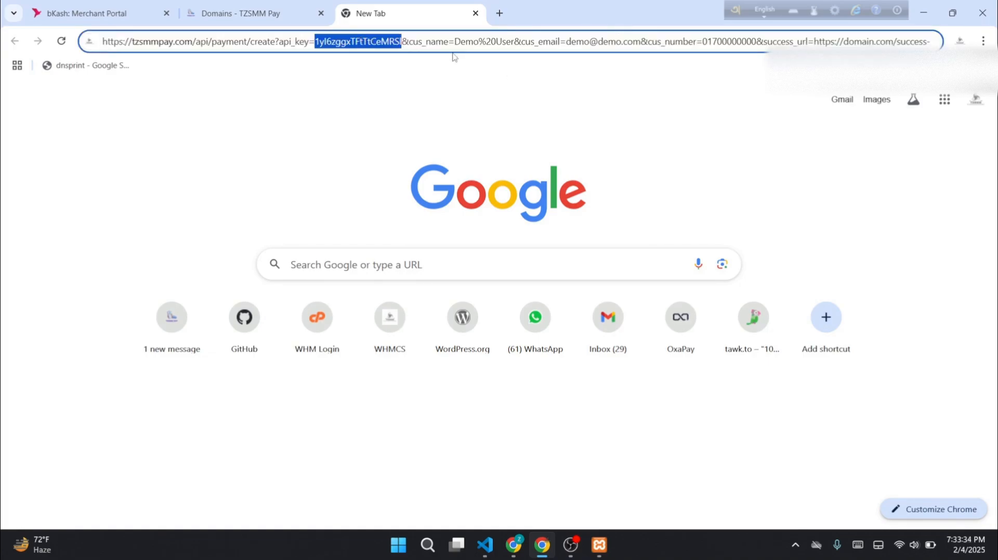
{"action": "key", "text": "ctrl+v"}
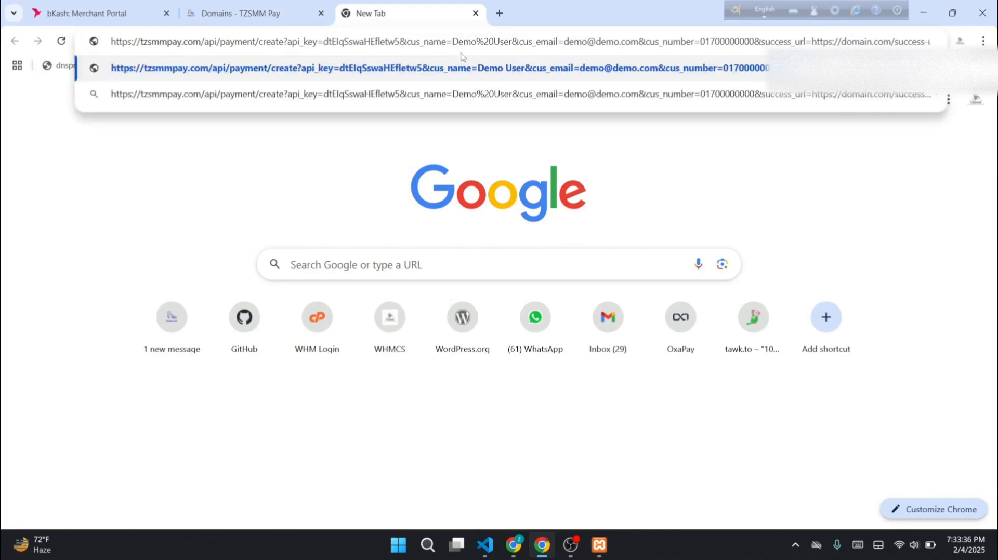
{"action": "key", "text": "Return"}
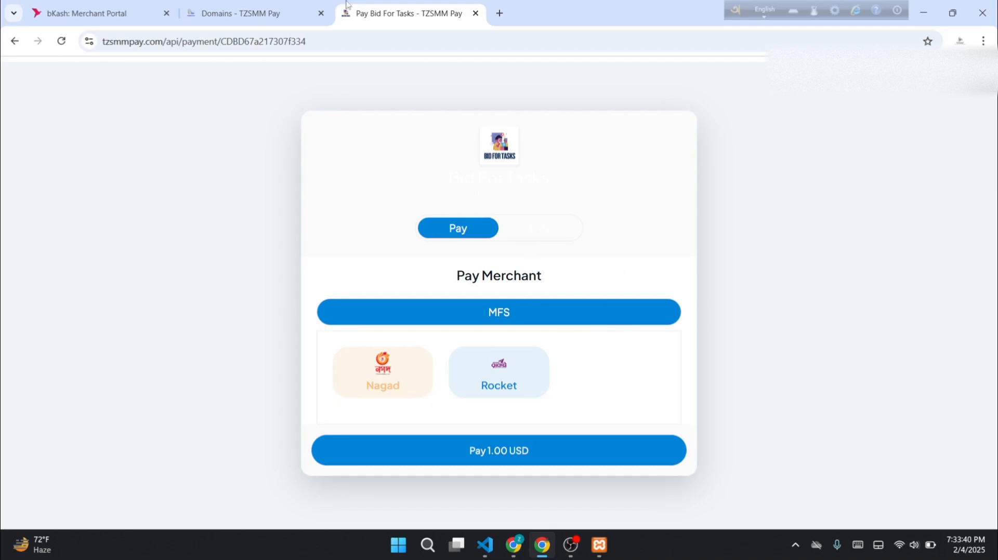
{"action": "left_click", "coordinate": [263, 7]}
{"action": "left_click", "coordinate": [617, 351]}
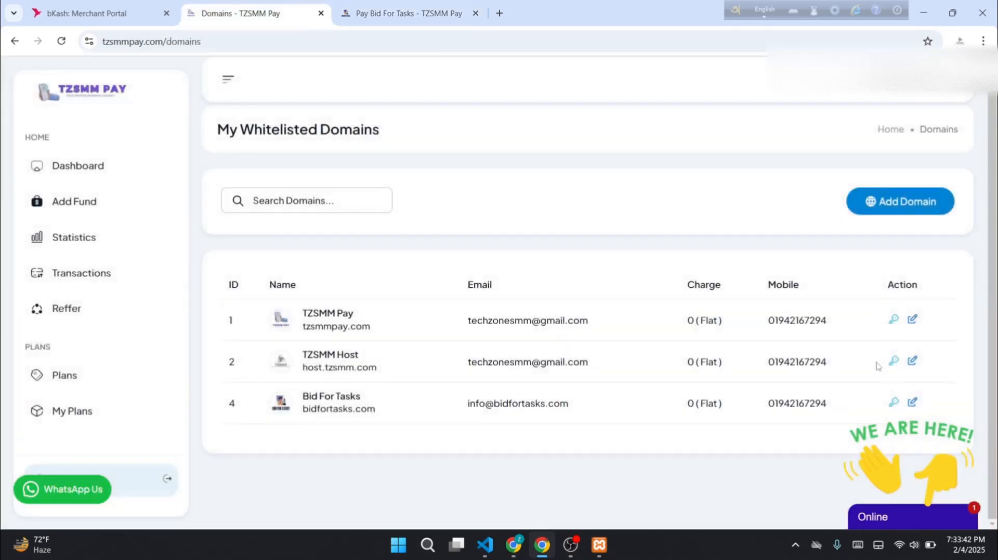
Set the Bid For Tasks domain's Payment Page Top Color to #122DFF and update it
{"action": "left_click", "coordinate": [912, 403]}
{"action": "scroll", "coordinate": [451, 383], "scroll_direction": "down", "scroll_amount": 5}
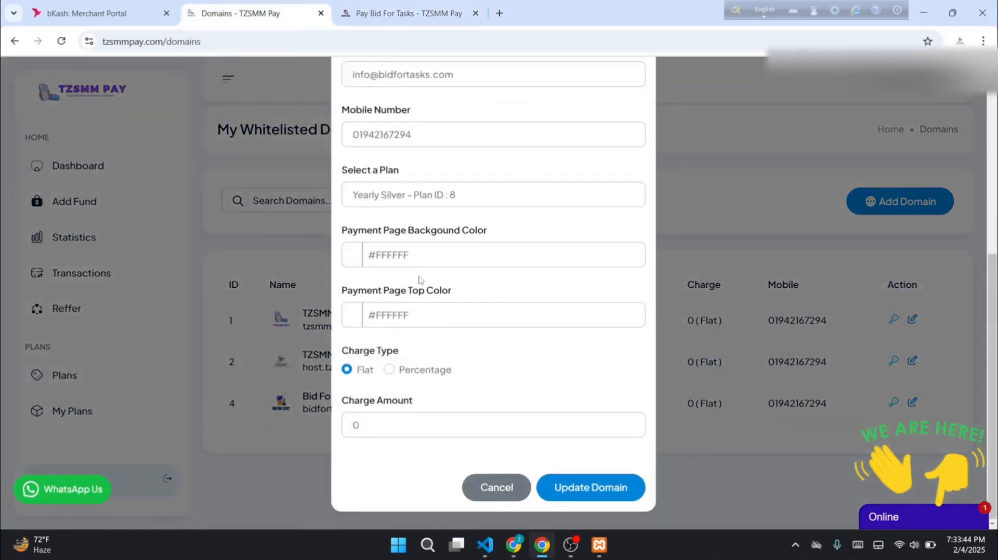
{"action": "left_click", "coordinate": [425, 309]}
{"action": "left_click", "coordinate": [422, 340]}
{"action": "left_click", "coordinate": [590, 485]}
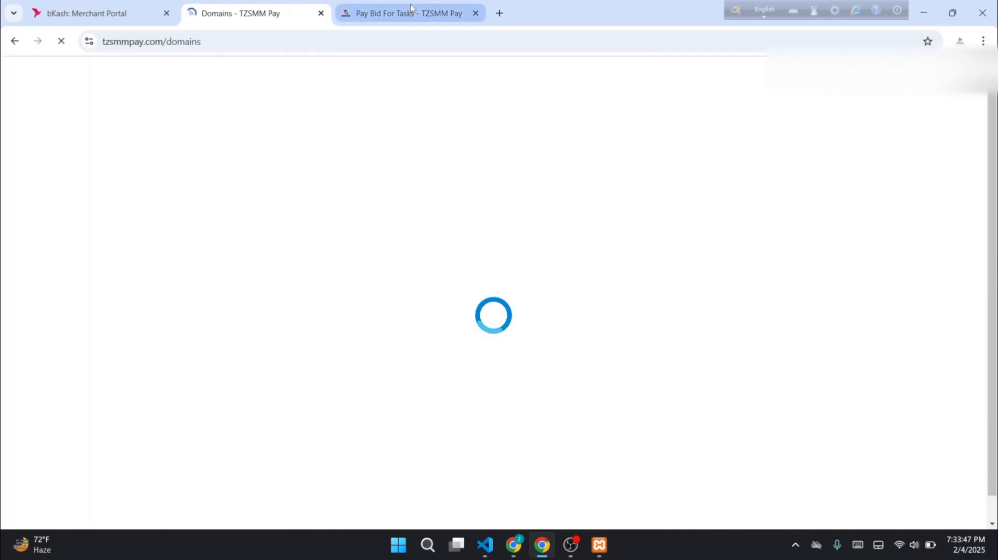
Check the blue-headed payment page, then expand Domain Wallets on the domains page
{"action": "left_click", "coordinate": [410, 12]}
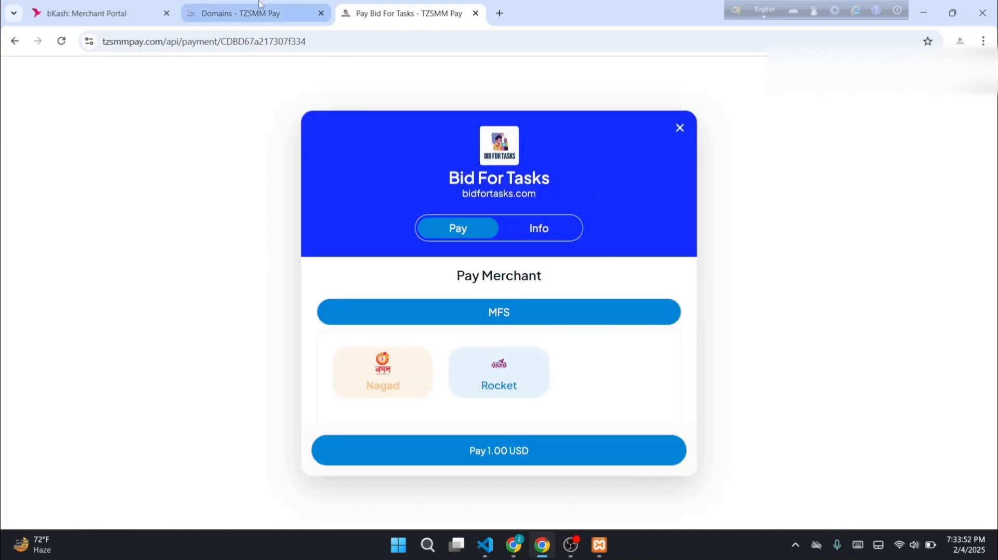
{"action": "left_click", "coordinate": [244, 13]}
{"action": "scroll", "coordinate": [104, 291], "scroll_direction": "down", "scroll_amount": 5}
{"action": "left_click", "coordinate": [122, 296]}
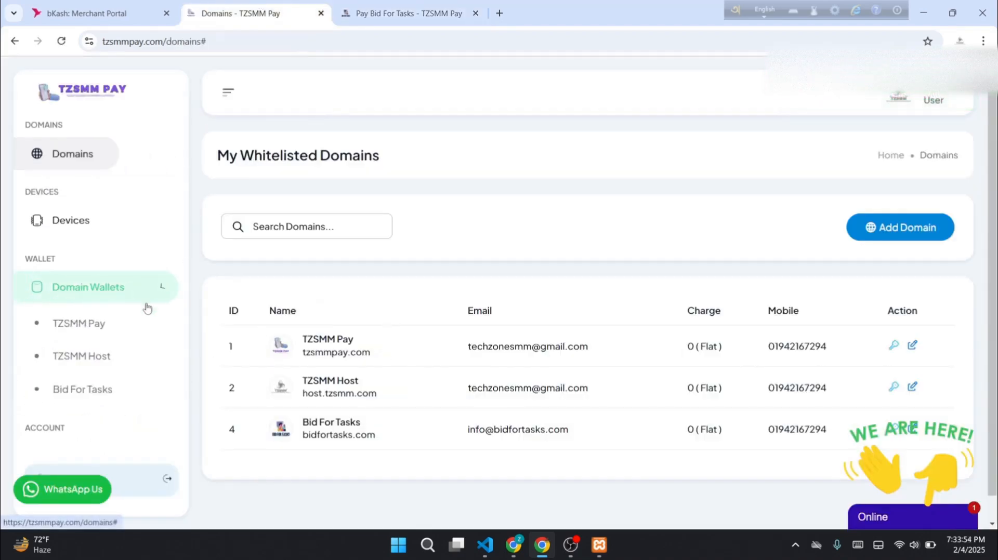
Browse the Bid For Tasks wallet methods, peeking at Nagad Personal and the payment page
{"action": "left_click", "coordinate": [100, 394]}
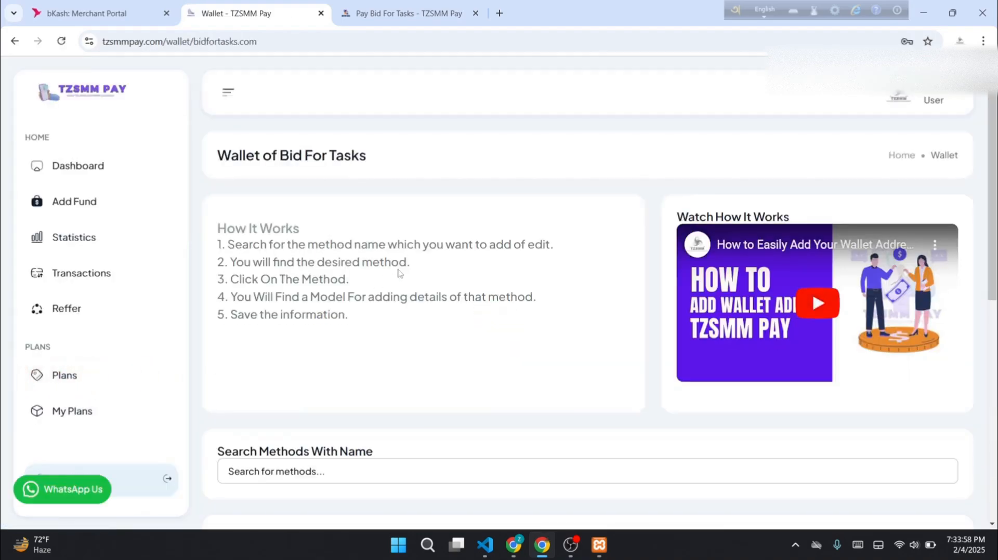
{"action": "scroll", "coordinate": [398, 274], "scroll_direction": "down", "scroll_amount": 8}
{"action": "scroll", "coordinate": [424, 323], "scroll_direction": "up", "scroll_amount": 6}
{"action": "scroll", "coordinate": [350, 335], "scroll_direction": "down", "scroll_amount": 4}
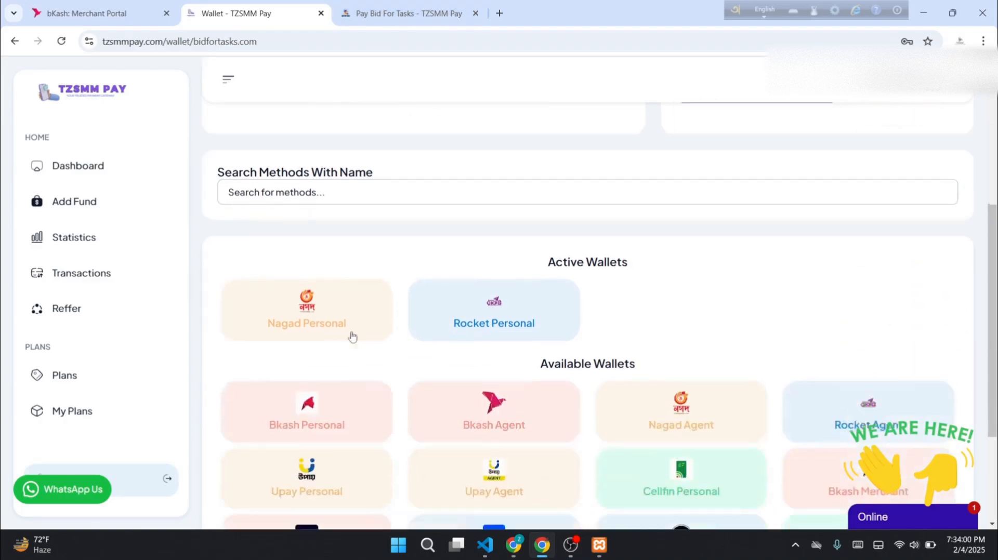
{"action": "left_click", "coordinate": [317, 281]}
{"action": "left_click", "coordinate": [809, 305]}
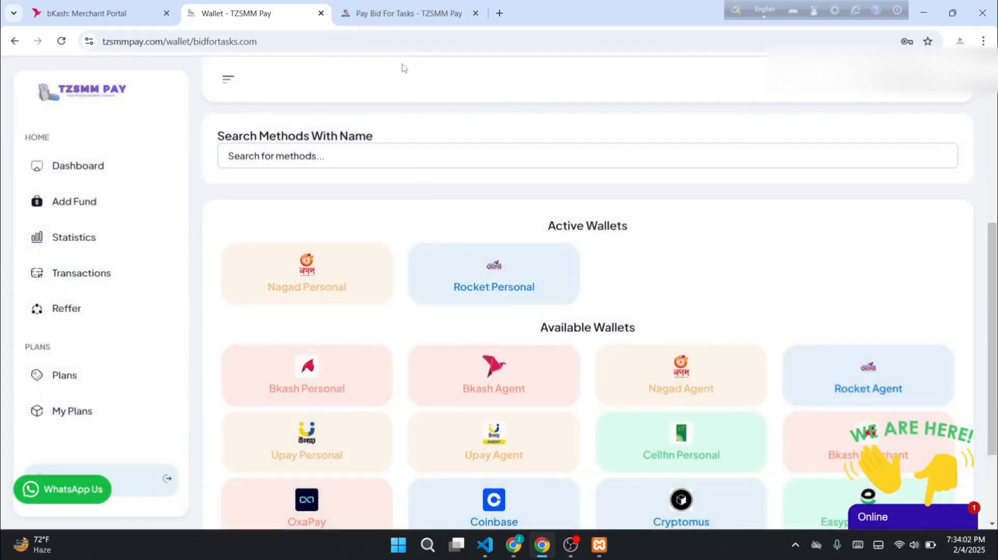
{"action": "left_click", "coordinate": [401, 13]}
{"action": "left_click", "coordinate": [254, 13]}
Search wallet methods for 'bkash me' and open the Bkash Merchant settings
{"action": "left_click", "coordinate": [425, 157]}
{"action": "type", "text": "bkash mer"}
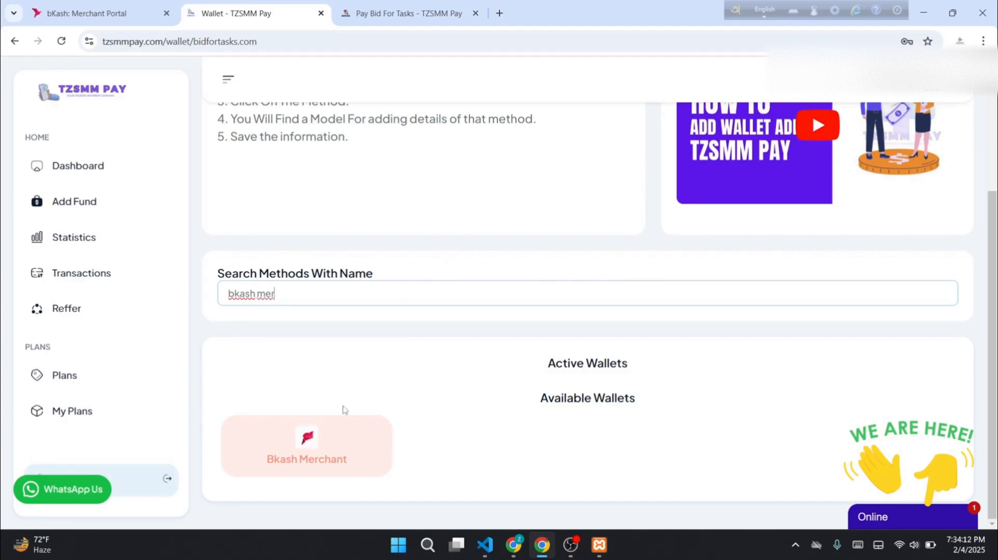
{"action": "left_click", "coordinate": [335, 448]}
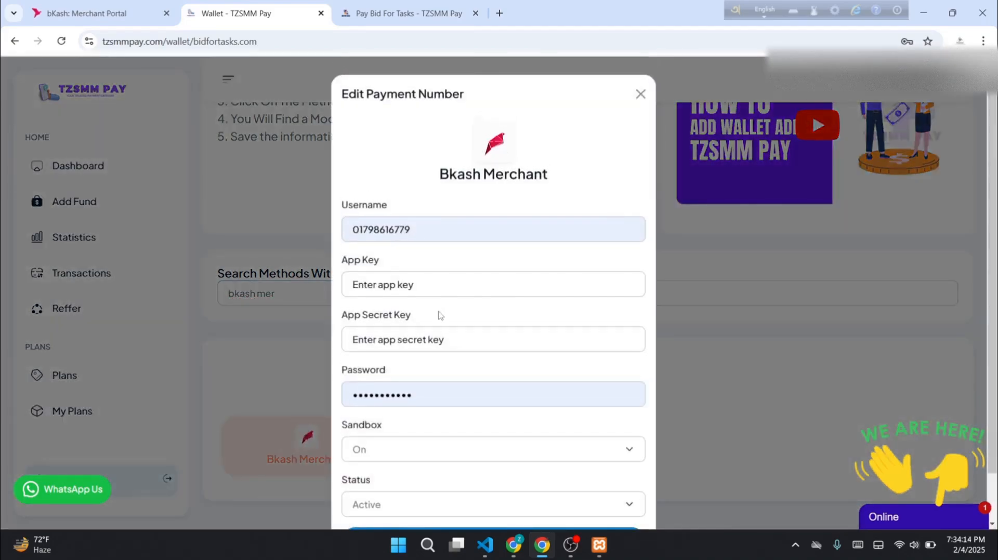
Inspect the Bkash Merchant username, App Key and other credential fields
{"action": "left_click", "coordinate": [465, 288]}
{"action": "double_click", "coordinate": [396, 229]}
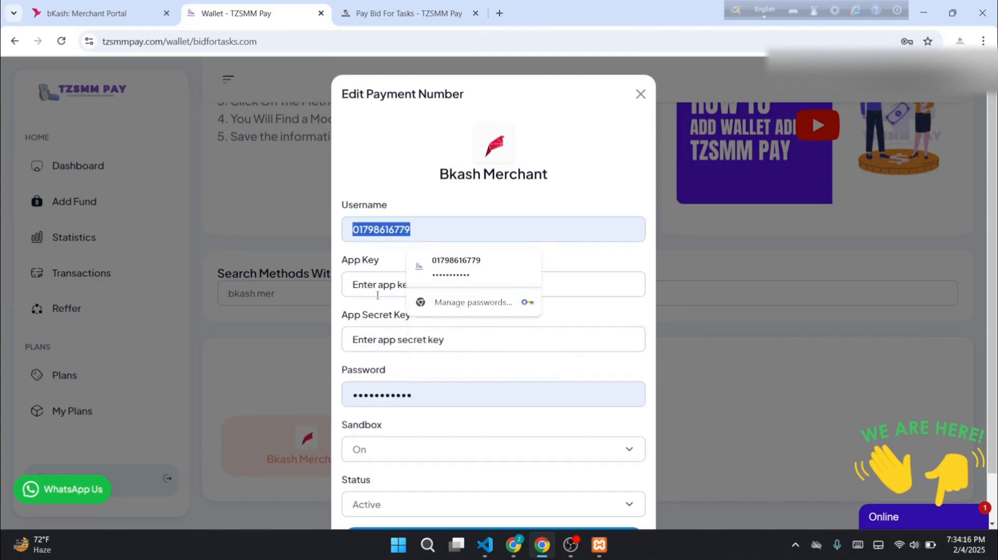
{"action": "double_click", "coordinate": [371, 260]}
{"action": "double_click", "coordinate": [377, 315]}
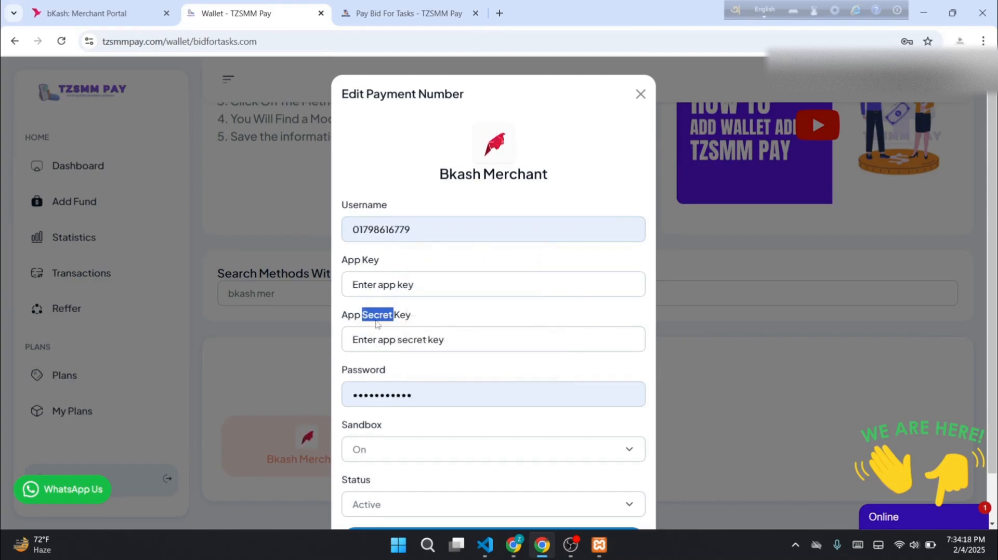
{"action": "double_click", "coordinate": [364, 372]}
Check the Sandbox dropdown, leaving it On, and return to the bKash Merchant Portal
{"action": "left_click", "coordinate": [397, 449]}
{"action": "left_click", "coordinate": [399, 450]}
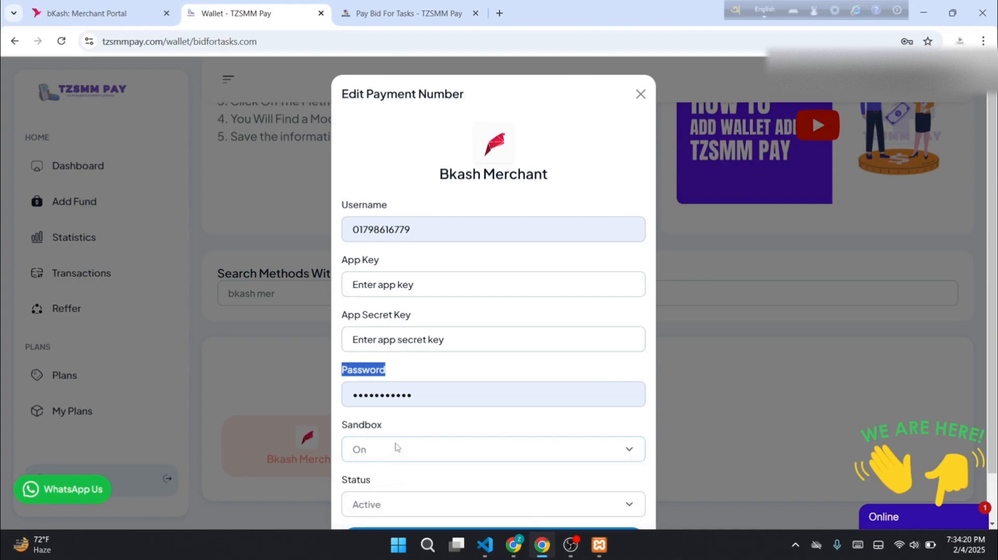
{"action": "left_click", "coordinate": [413, 443]}
{"action": "left_click", "coordinate": [120, 11]}
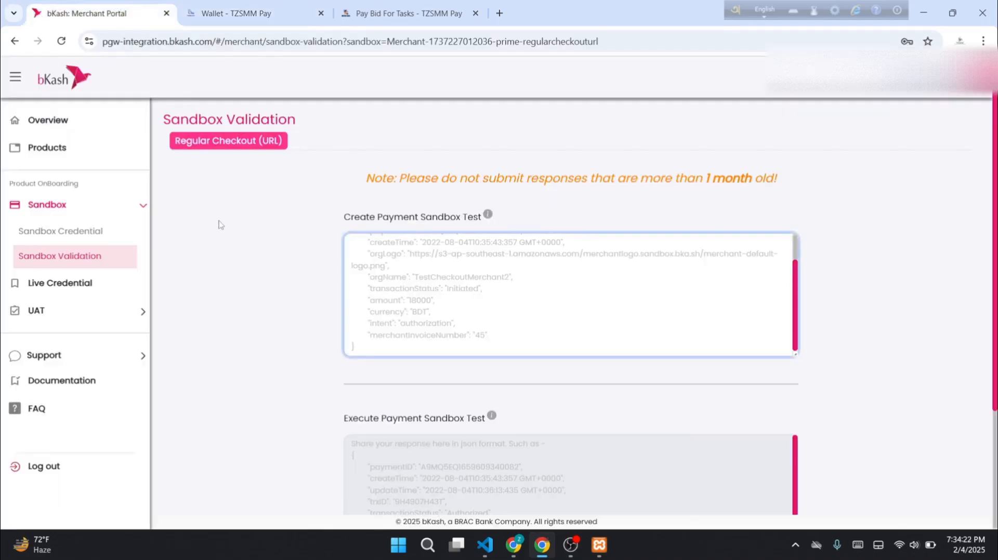
Open the sandbox credentials and API details in the bKash Merchant Portal
{"action": "left_click", "coordinate": [92, 210]}
{"action": "left_click", "coordinate": [91, 207]}
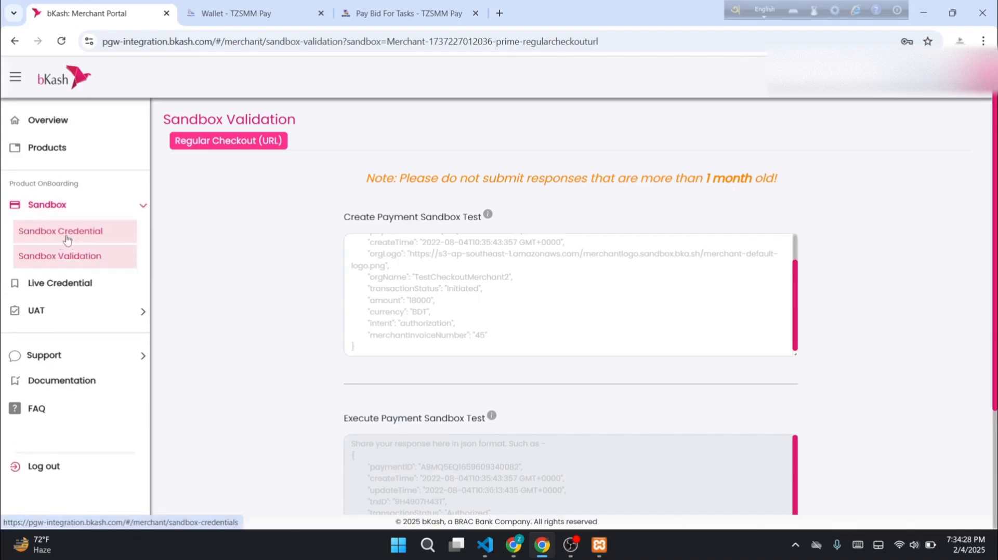
{"action": "left_click", "coordinate": [67, 239]}
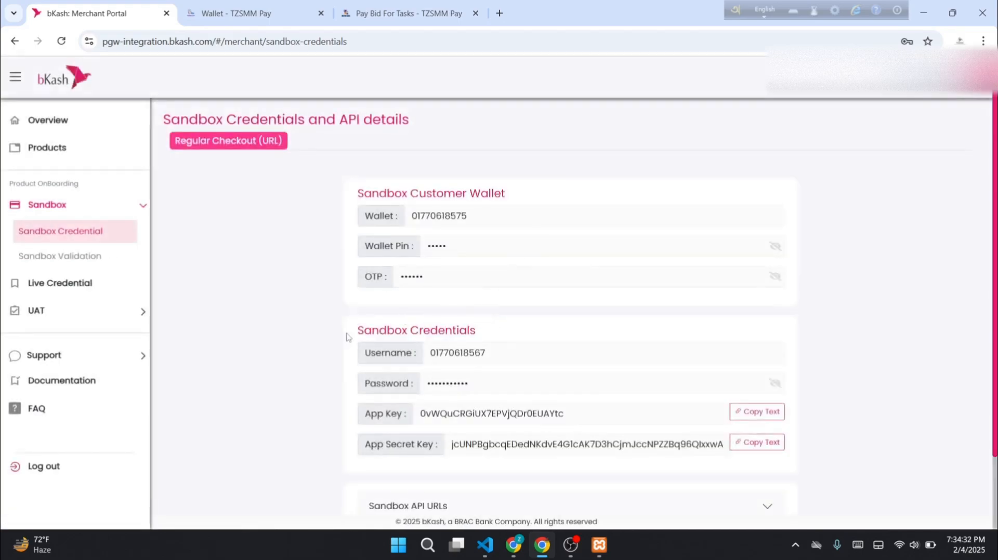
{"action": "left_click_drag", "start_coordinate": [348, 337], "coordinate": [490, 336]}
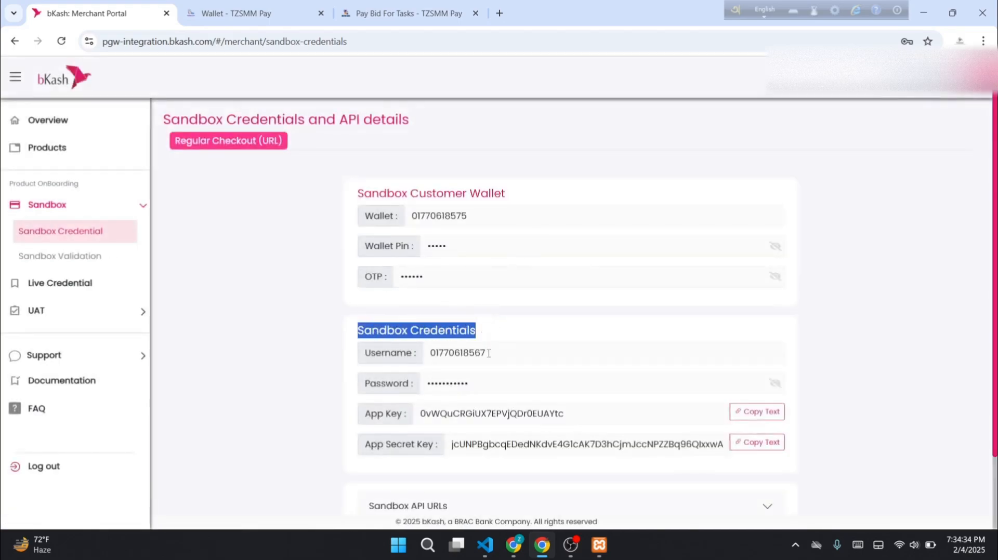
{"action": "scroll", "coordinate": [488, 354], "scroll_direction": "down", "scroll_amount": 2}
Copy the sandbox username into the Bkash Merchant username field
{"action": "double_click", "coordinate": [485, 267]}
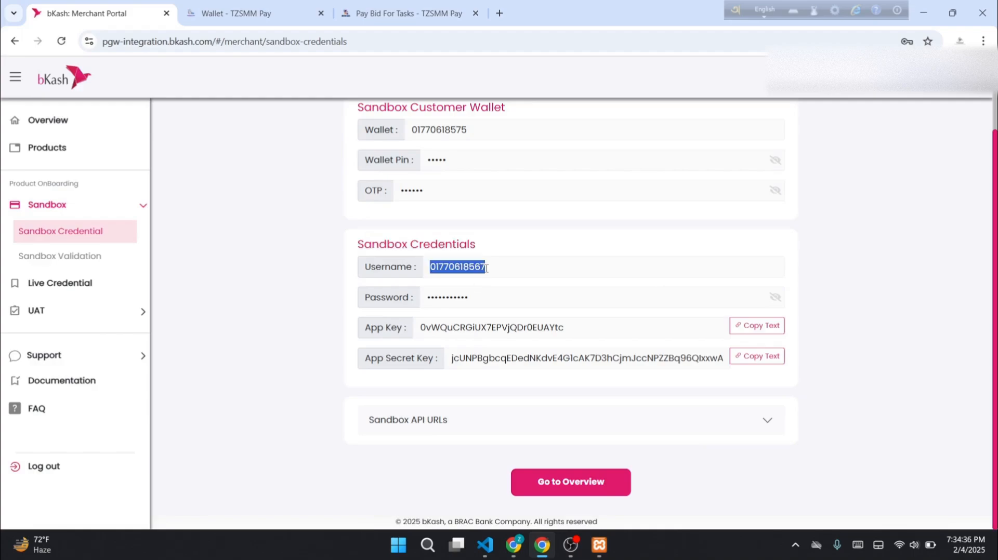
{"action": "left_click", "coordinate": [306, 5]}
{"action": "double_click", "coordinate": [395, 229]}
{"action": "key", "text": "ctrl+v"}
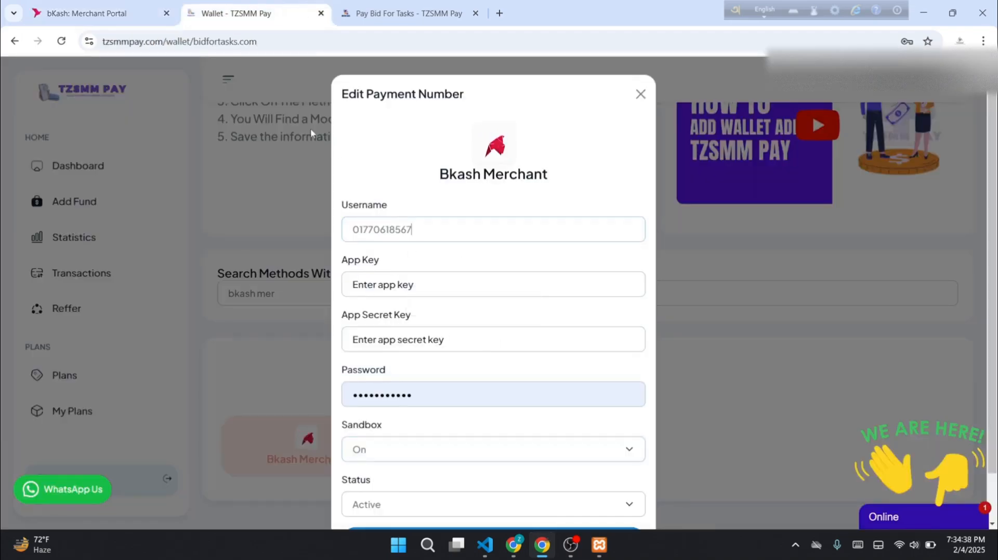
Reveal the sandbox password and paste it into the wallet's Password field
{"action": "left_click", "coordinate": [141, 11]}
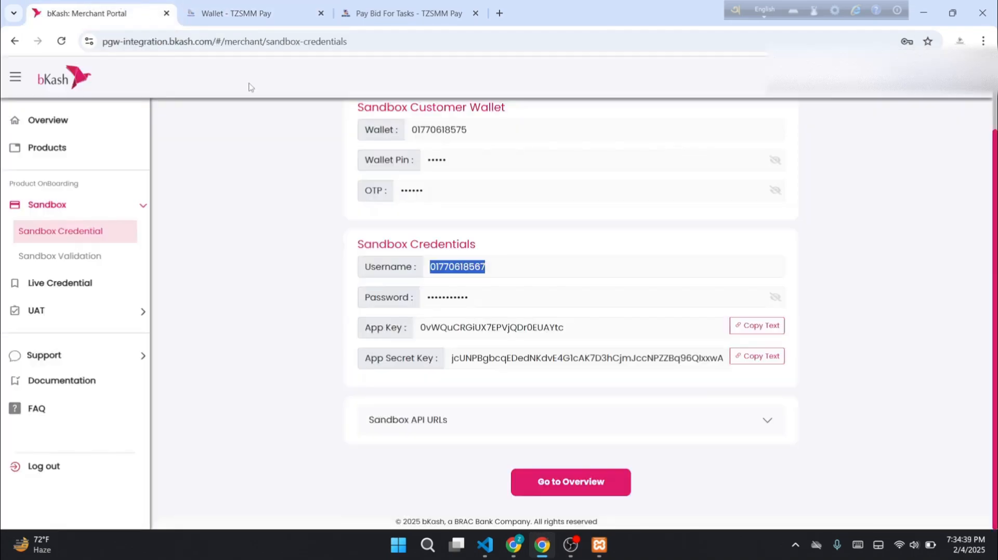
{"action": "left_click", "coordinate": [775, 298]}
{"action": "triple_click", "coordinate": [627, 297]}
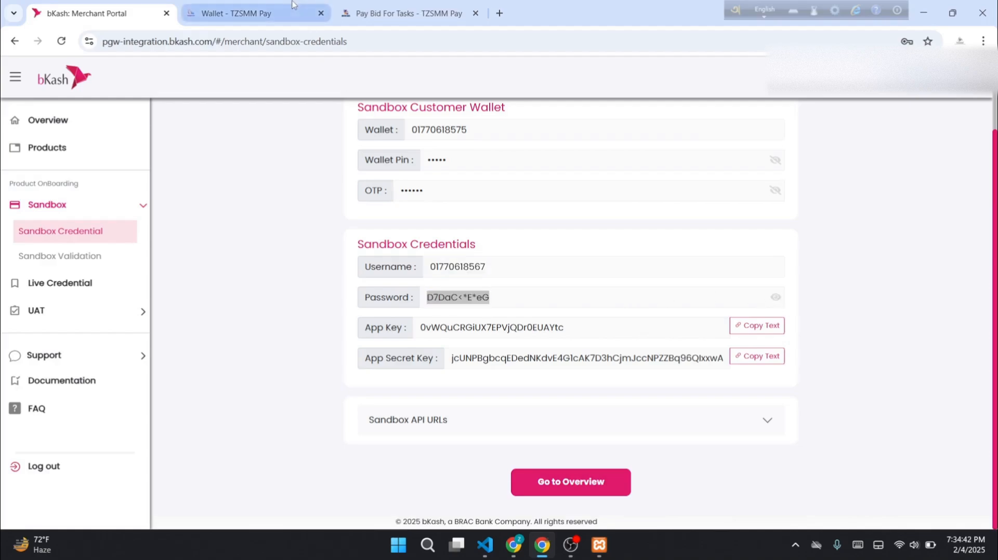
{"action": "left_click", "coordinate": [250, 13]}
{"action": "left_click", "coordinate": [430, 288]}
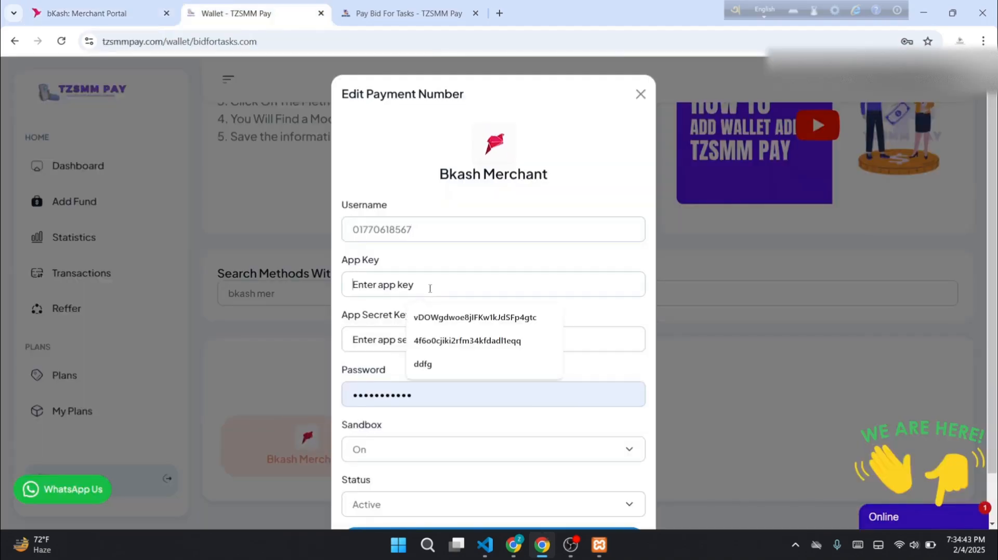
{"action": "double_click", "coordinate": [382, 399]}
{"action": "key", "text": "ctrl+v"}
Copy the sandbox App Key into the wallet's App Key field
{"action": "left_click", "coordinate": [86, 13]}
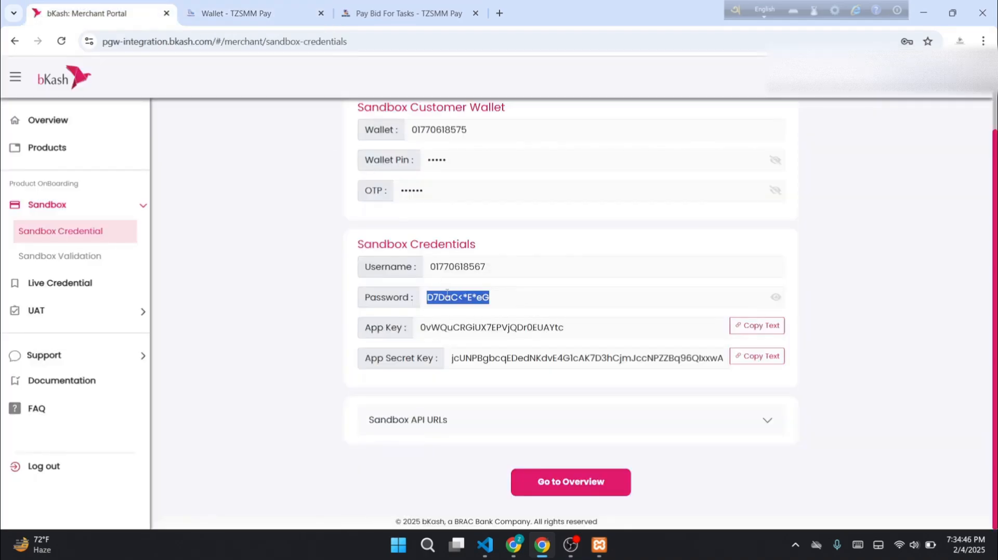
{"action": "left_click", "coordinate": [756, 326]}
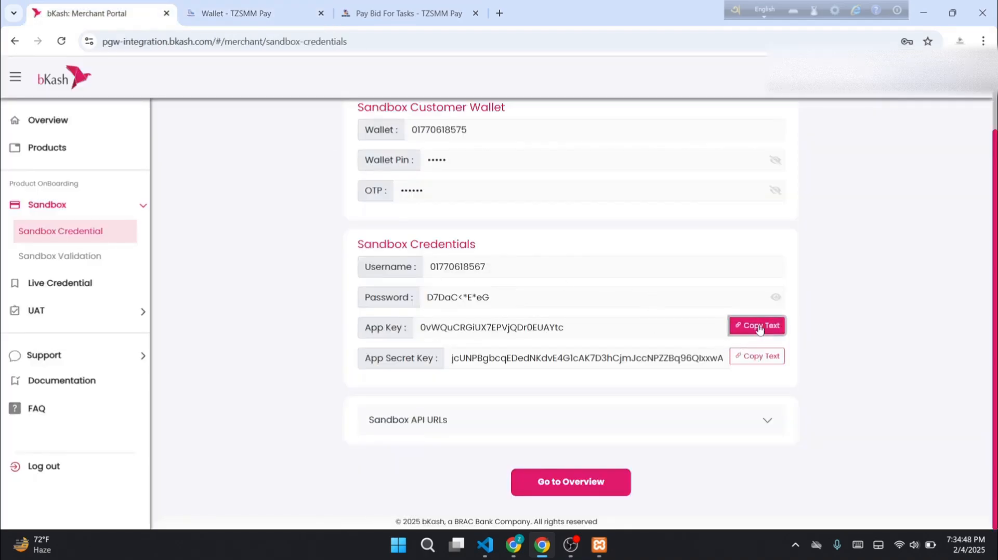
{"action": "left_click", "coordinate": [240, 13]}
{"action": "left_click", "coordinate": [382, 285]}
{"action": "key", "text": "ctrl+v"}
Copy the sandbox App Secret Key into the wallet's App Secret Key field
{"action": "left_click", "coordinate": [85, 13]}
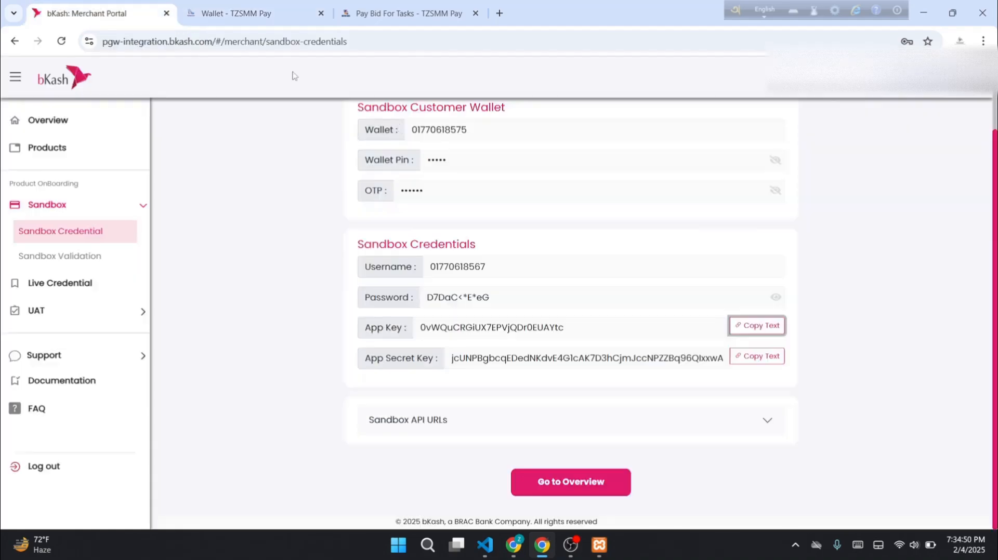
{"action": "left_click", "coordinate": [733, 358]}
{"action": "left_click", "coordinate": [270, 13]}
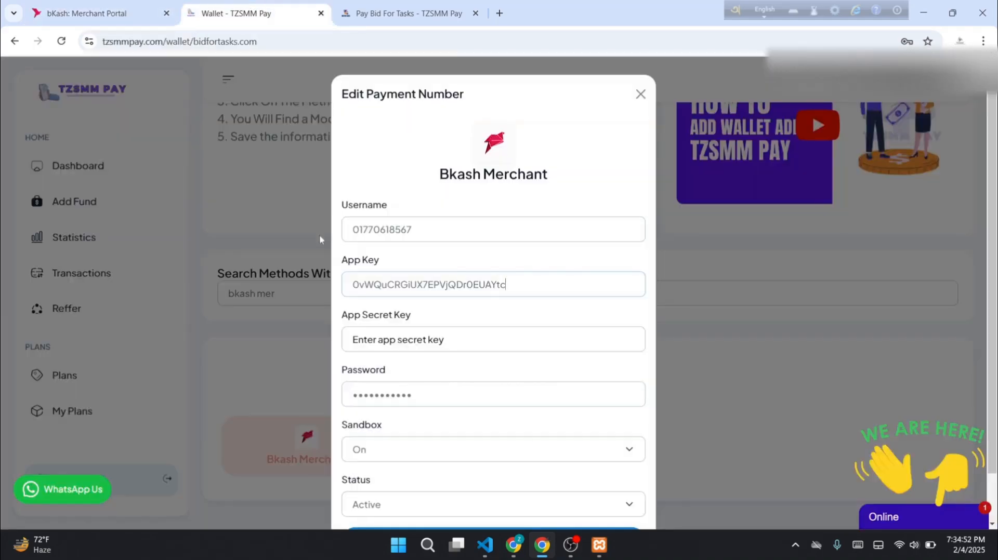
{"action": "left_click", "coordinate": [403, 346]}
{"action": "key", "text": "ctrl+v"}
{"action": "scroll", "coordinate": [520, 364], "scroll_direction": "down", "scroll_amount": 1}
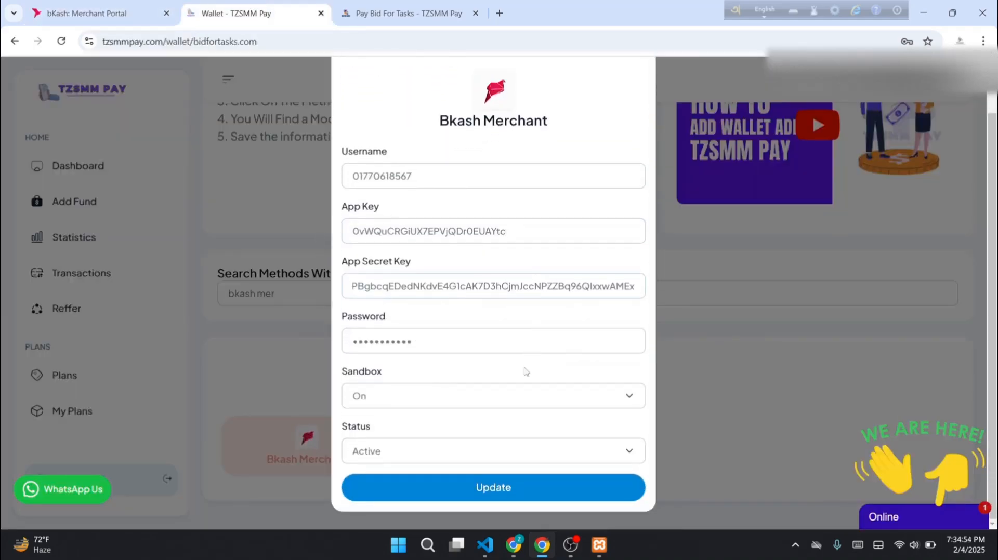
Save the Bkash Merchant wallet and reload the Bid For Tasks payment page
{"action": "left_click", "coordinate": [491, 488]}
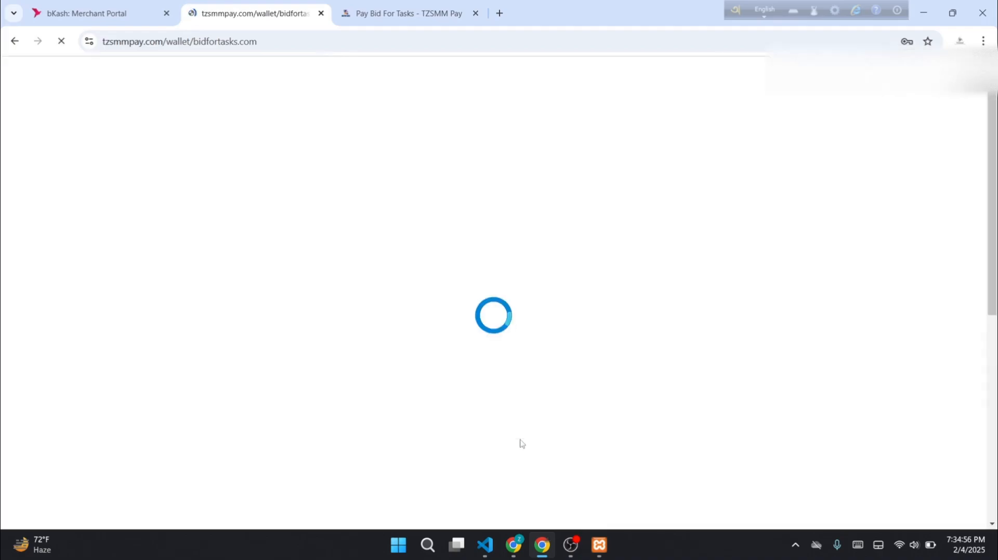
{"action": "left_click", "coordinate": [403, 9]}
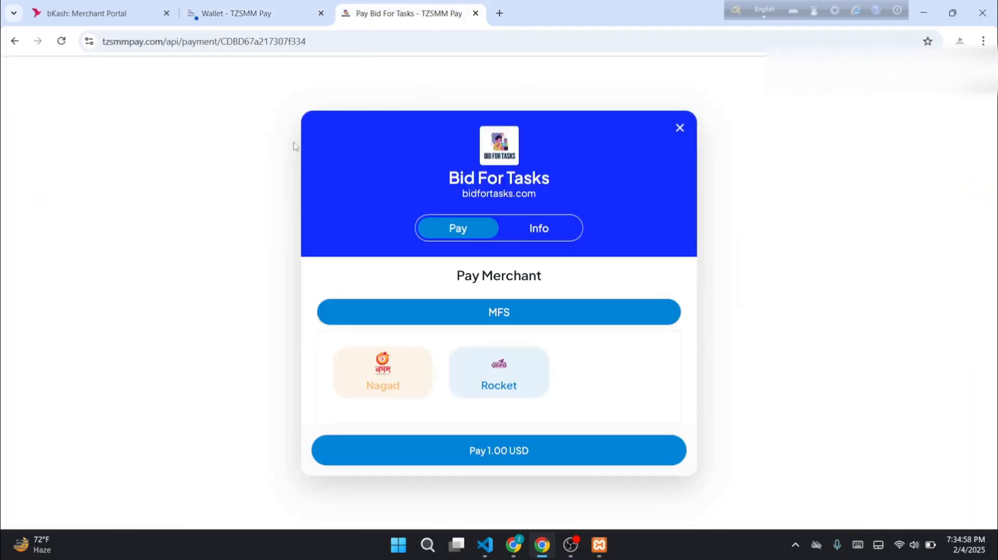
{"action": "left_click", "coordinate": [62, 41]}
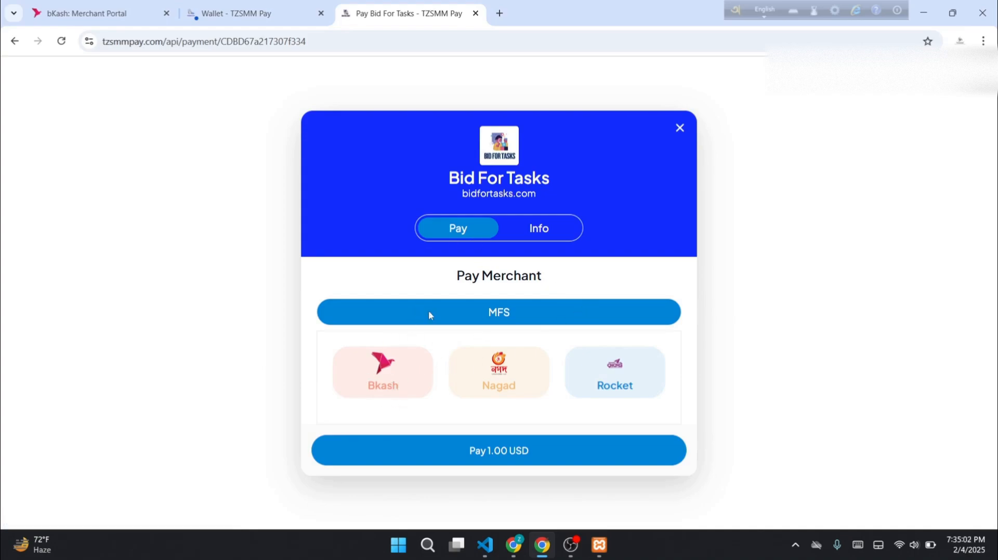
Pay via Bkash > Bkash Merchant, select the returned JSON response, and bring the bKash portal forward
{"action": "left_click", "coordinate": [404, 371]}
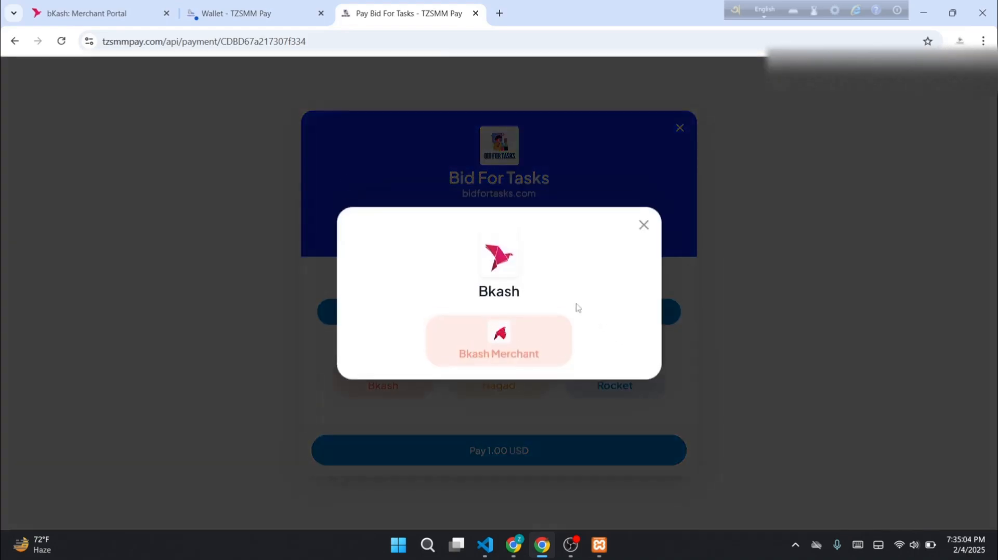
{"action": "left_click", "coordinate": [514, 345]}
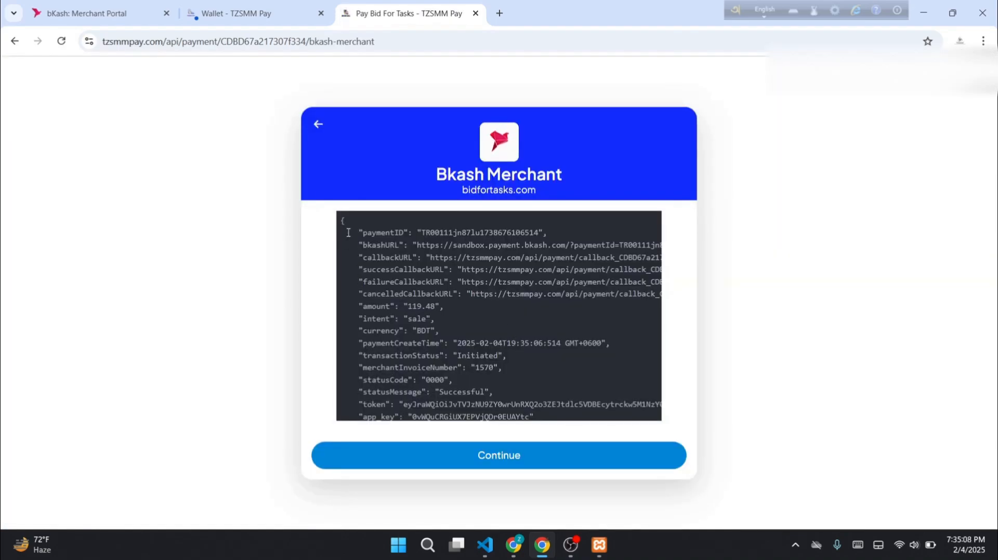
{"action": "scroll", "coordinate": [348, 232], "scroll_direction": "down", "scroll_amount": 3}
{"action": "left_click_drag", "start_coordinate": [357, 346], "coordinate": [338, 229]}
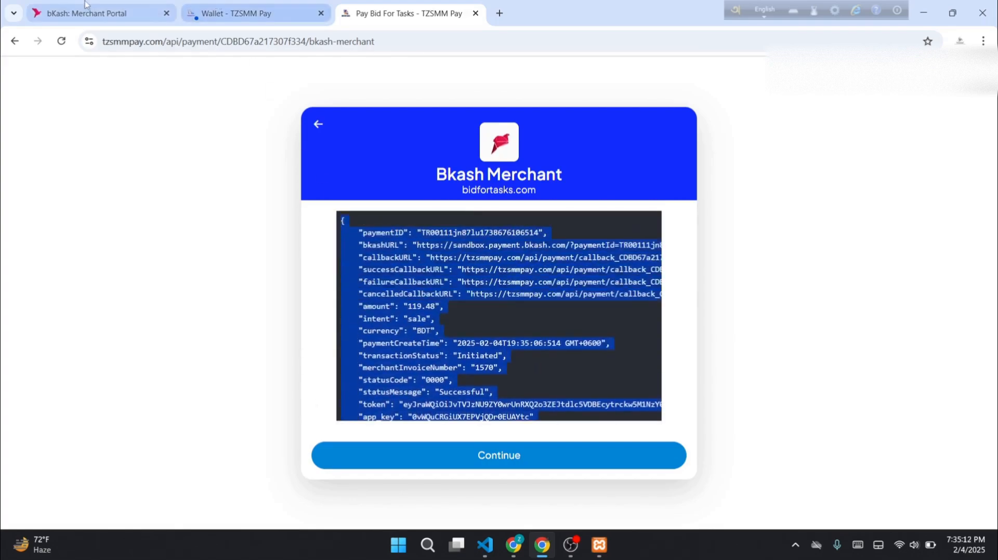
{"action": "left_click_drag", "start_coordinate": [85, 13], "coordinate": [236, 15]}
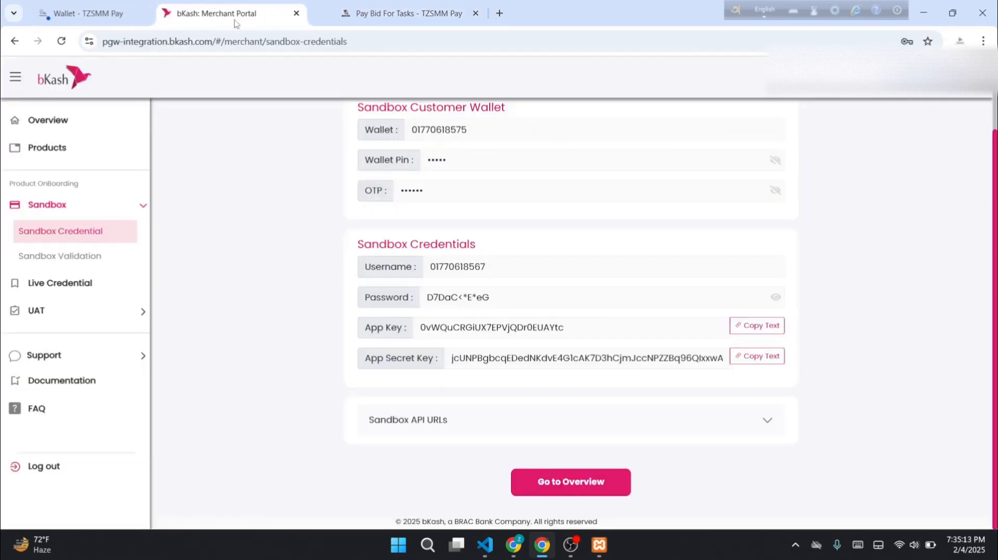
Paste the create-payment JSON into the Create Payment Sandbox Test box and submit it
{"action": "left_click", "coordinate": [63, 260]}
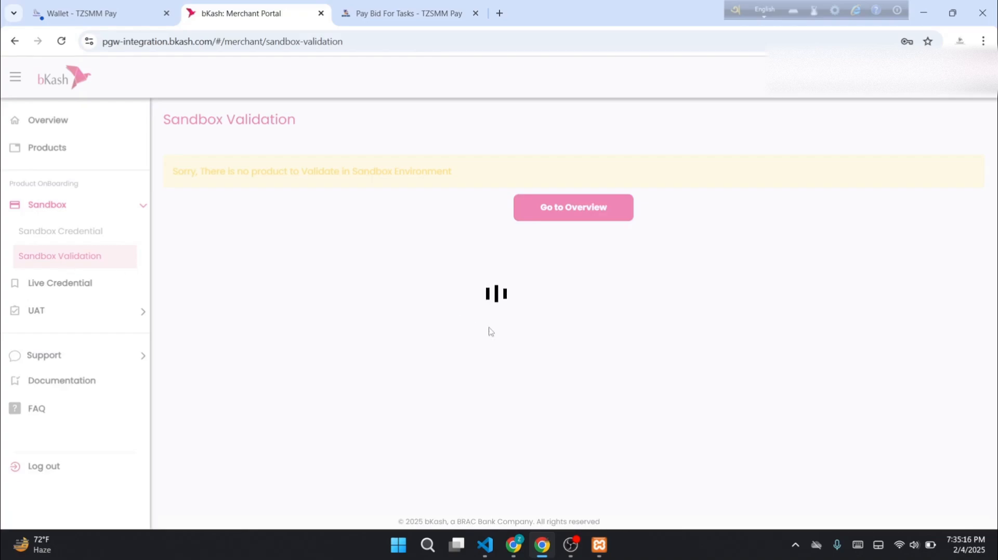
{"action": "left_click_drag", "start_coordinate": [325, 223], "coordinate": [471, 222]}
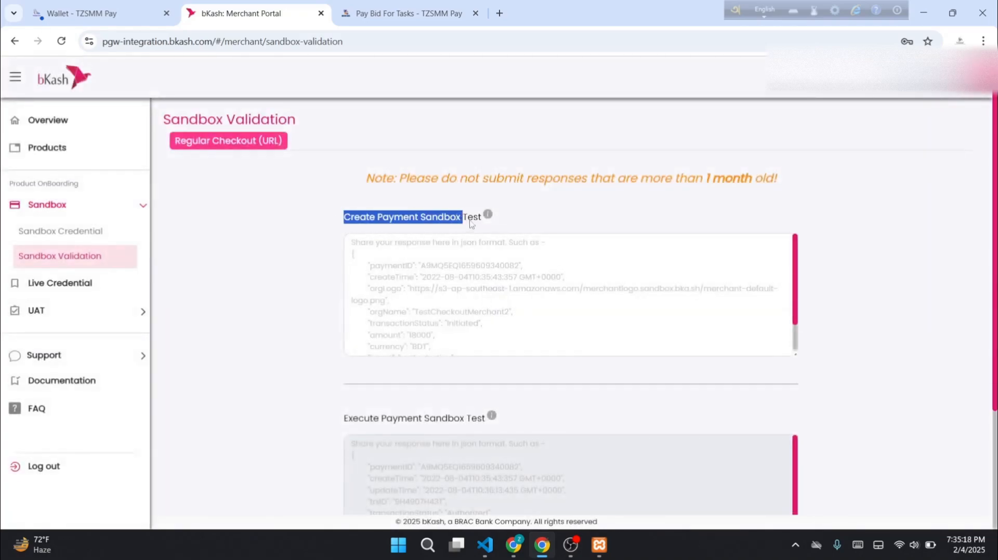
{"action": "left_click", "coordinate": [520, 291]}
{"action": "key", "text": "ctrl+v"}
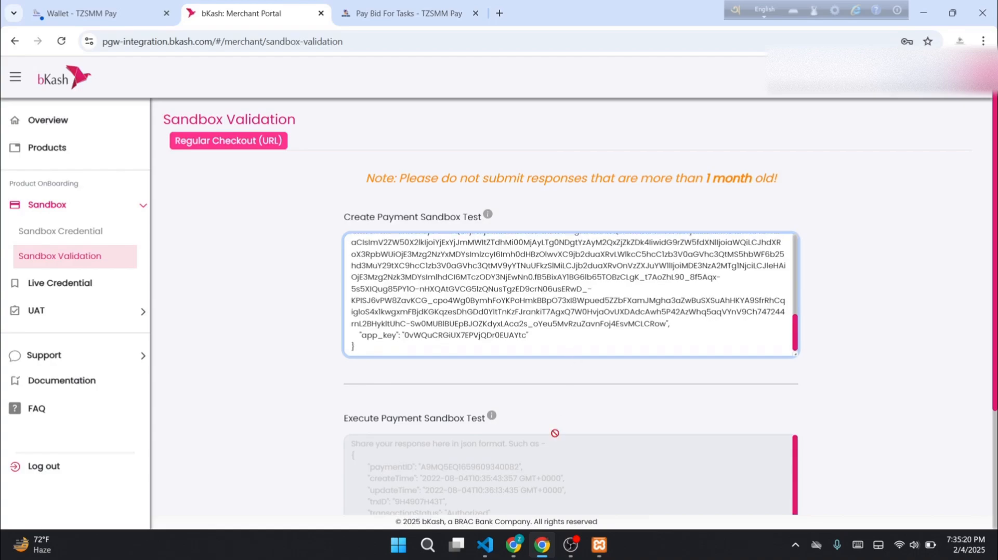
{"action": "scroll", "coordinate": [555, 433], "scroll_direction": "down", "scroll_amount": 3}
{"action": "left_click", "coordinate": [597, 430]}
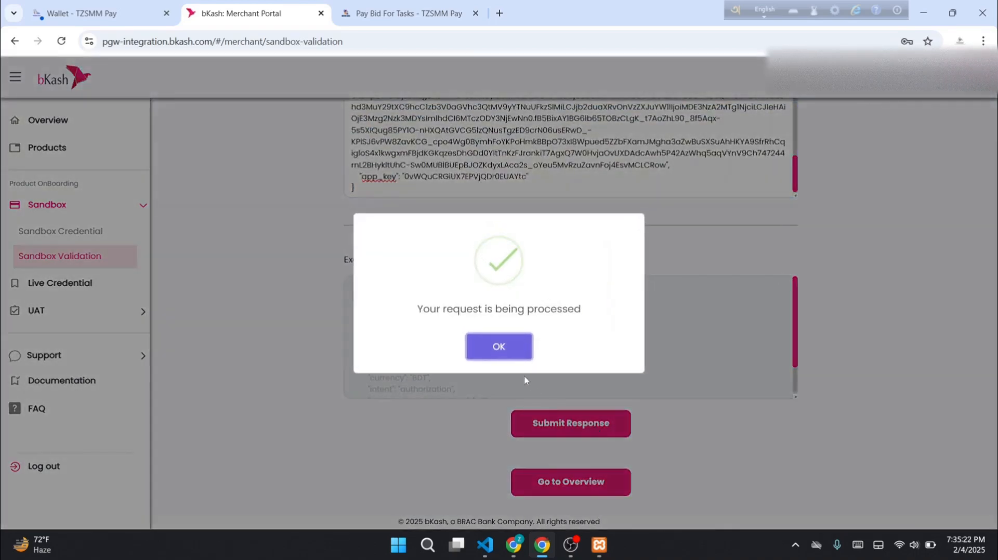
{"action": "left_click", "coordinate": [499, 347]}
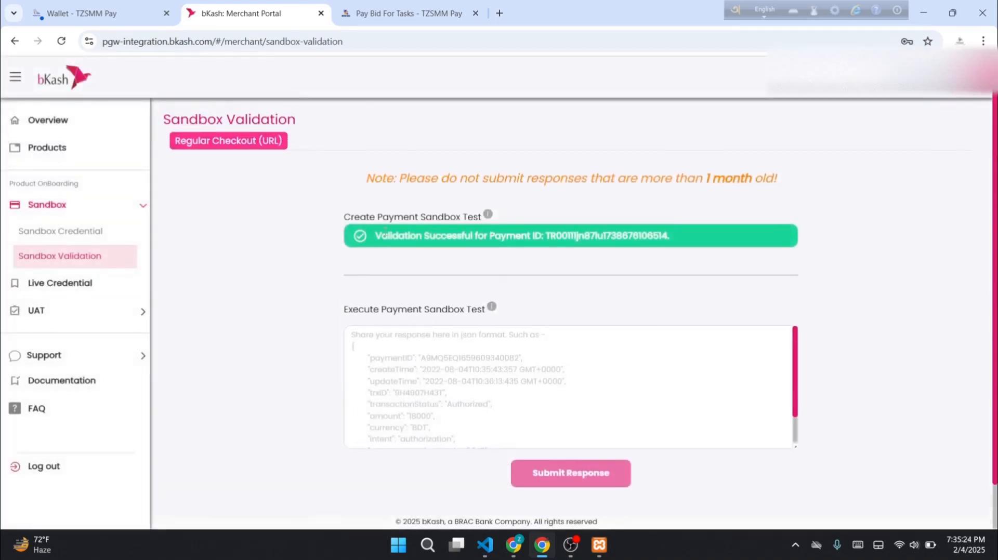
Confirm the Validation Successful message and move to the Execute Payment response box
{"action": "left_click_drag", "start_coordinate": [383, 234], "coordinate": [670, 235]}
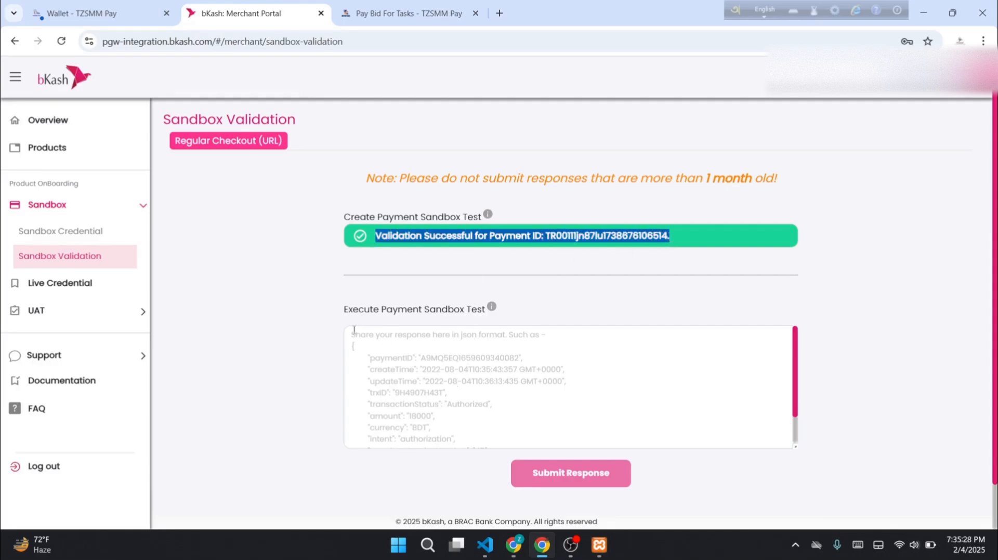
{"action": "left_click_drag", "start_coordinate": [325, 317], "coordinate": [460, 311]}
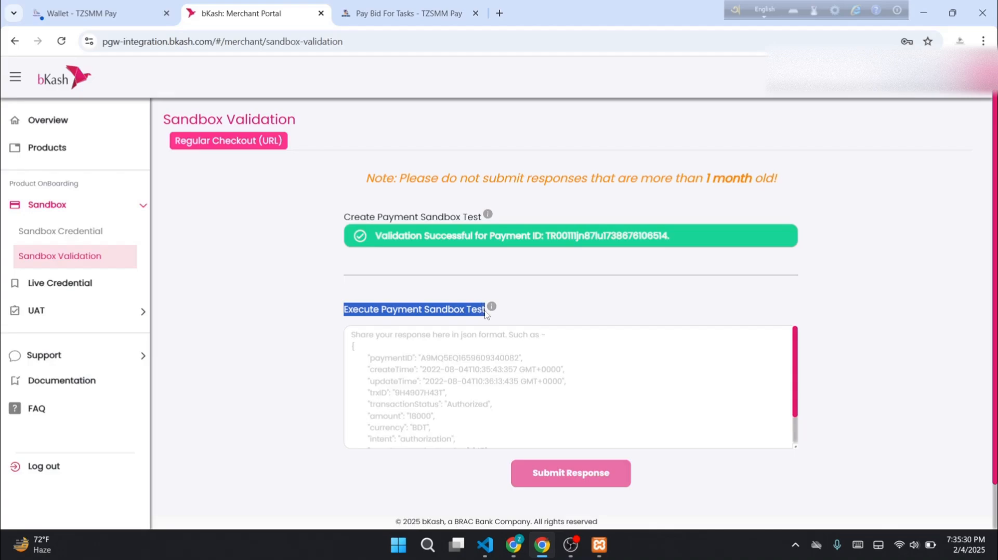
{"action": "left_click", "coordinate": [484, 378]}
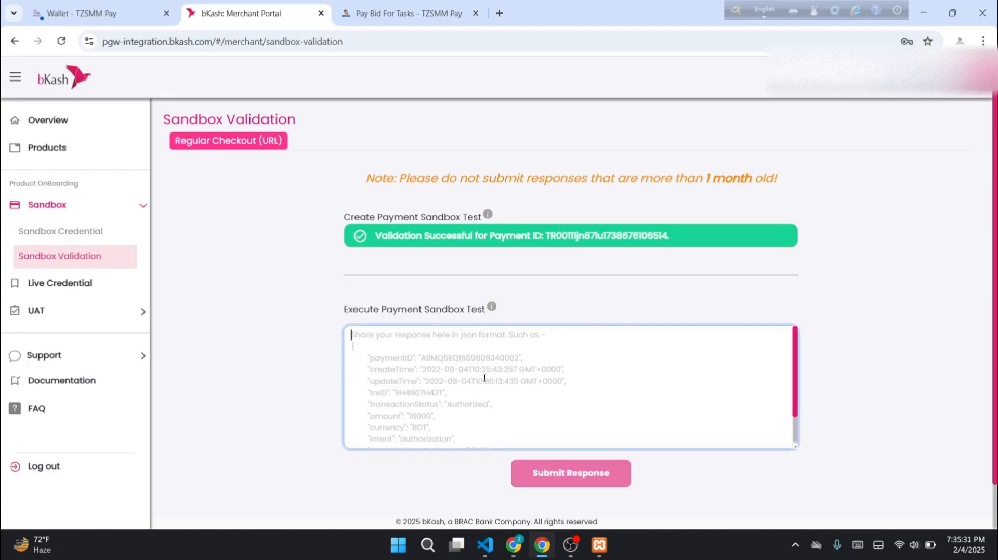
Open the bKash sandbox checkout and enter the sandbox customer wallet number as the account
{"action": "left_click", "coordinate": [410, 13]}
{"action": "left_click", "coordinate": [495, 457]}
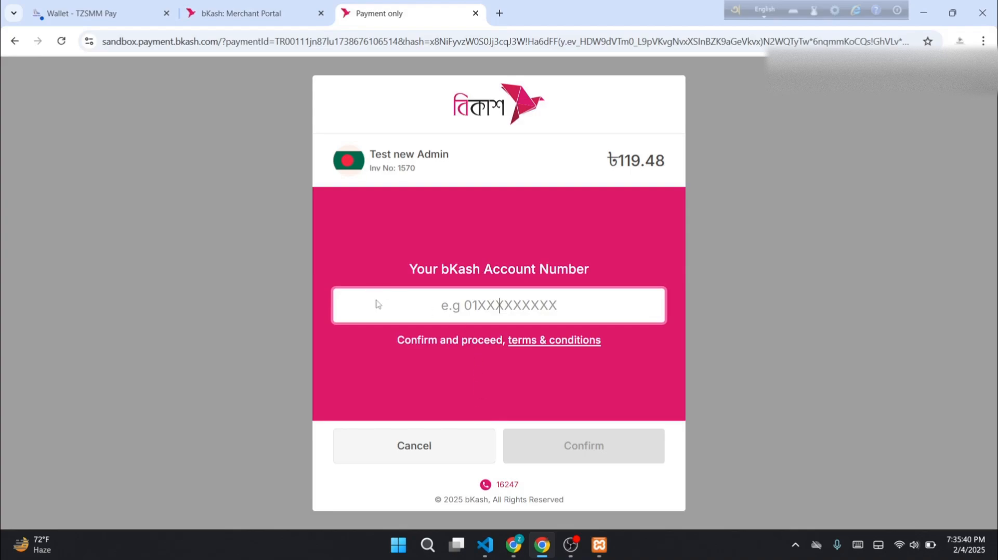
{"action": "left_click", "coordinate": [224, 13]}
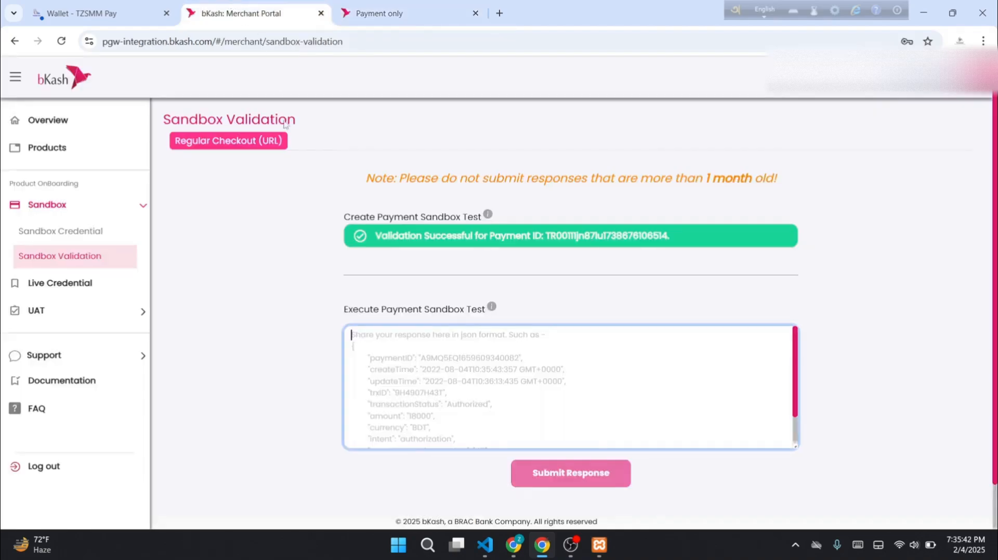
{"action": "left_click", "coordinate": [84, 238]}
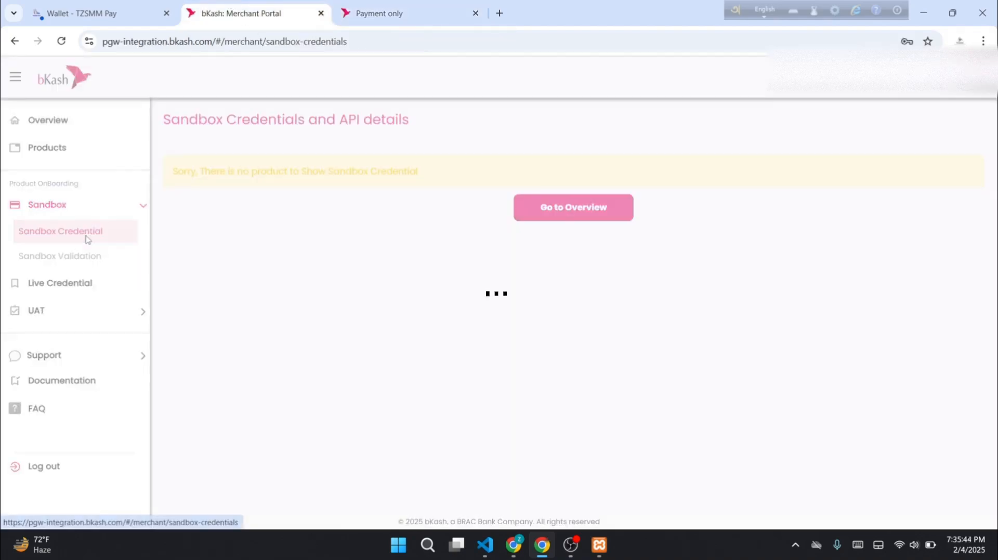
{"action": "double_click", "coordinate": [482, 209]}
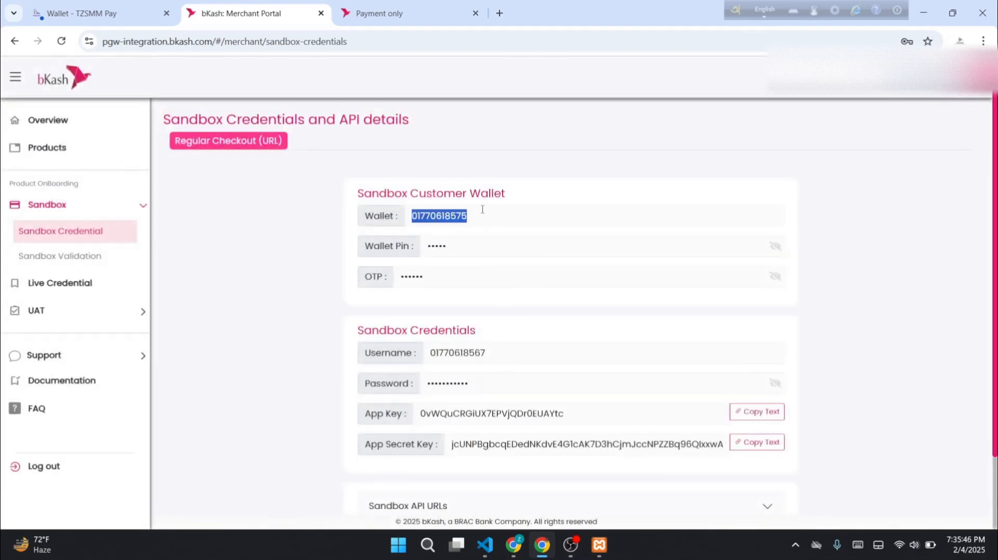
{"action": "key", "text": "ctrl+c"}
{"action": "left_click", "coordinate": [413, 12]}
{"action": "key", "text": "ctrl+v"}
{"action": "left_click", "coordinate": [514, 441]}
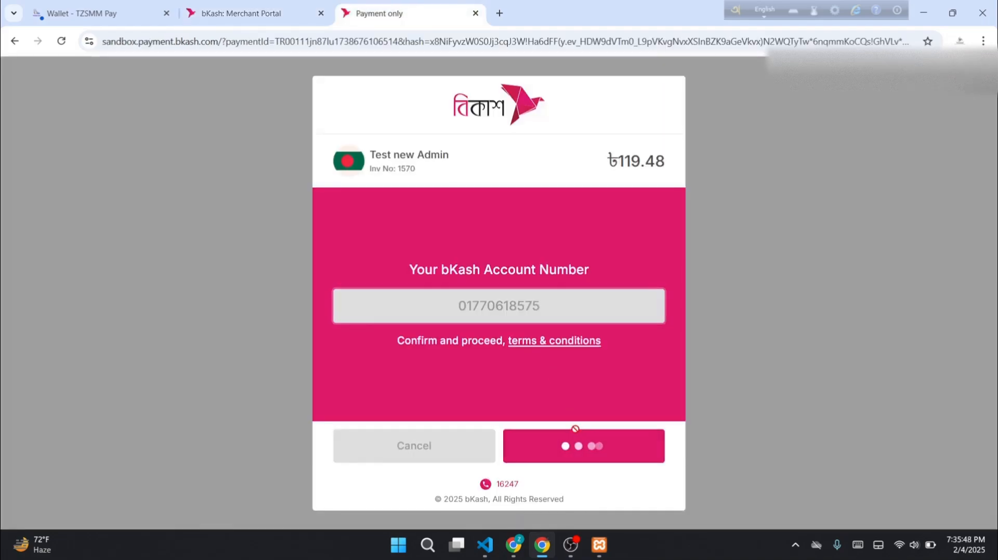
{"action": "left_click", "coordinate": [267, 11]}
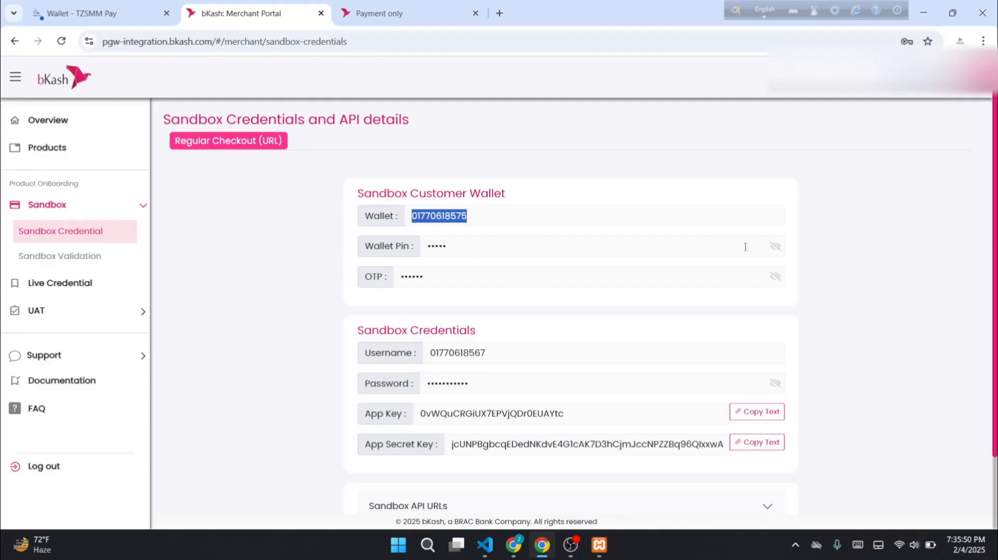
{"action": "left_click", "coordinate": [775, 246]}
{"action": "left_click", "coordinate": [775, 277]}
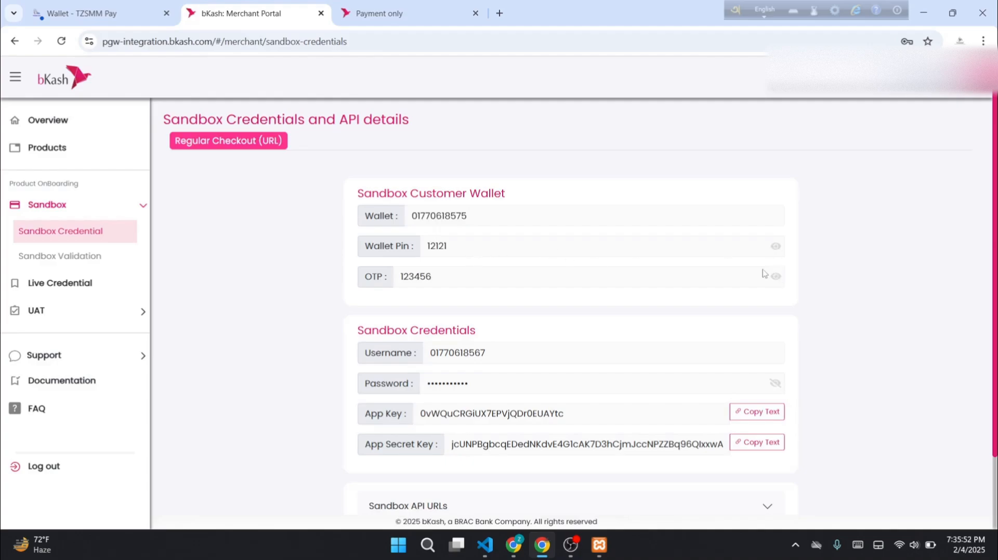
{"action": "left_click", "coordinate": [344, 5]}
{"action": "type", "text": "1234"}
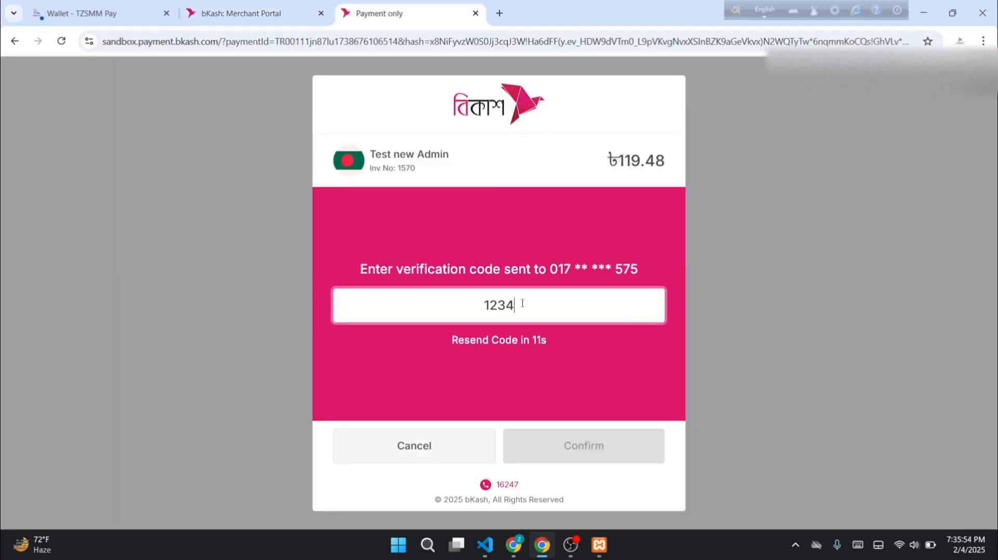
{"action": "type", "text": "56"}
{"action": "key", "text": "Return"}
{"action": "type", "text": "1"}
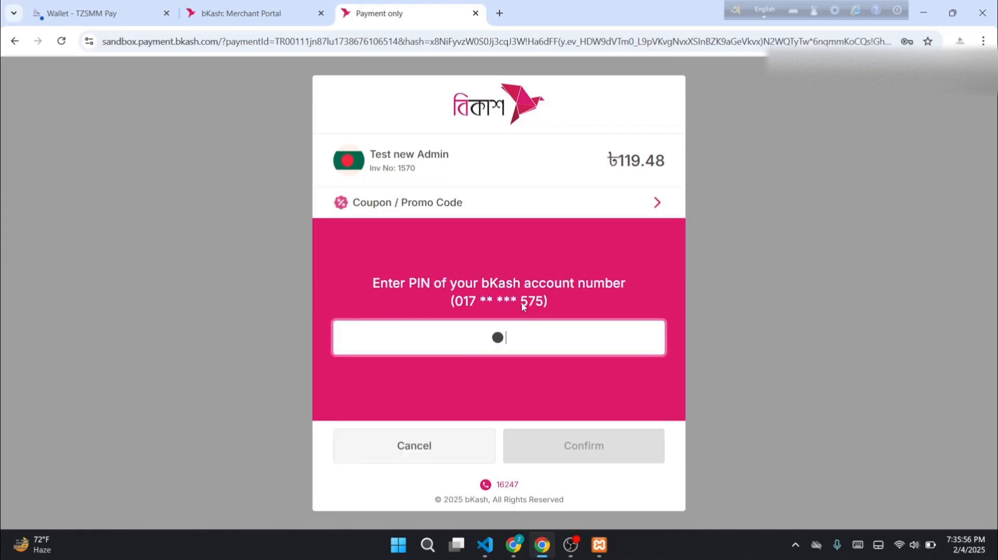
{"action": "type", "text": "2121"}
{"action": "key", "text": "Return"}
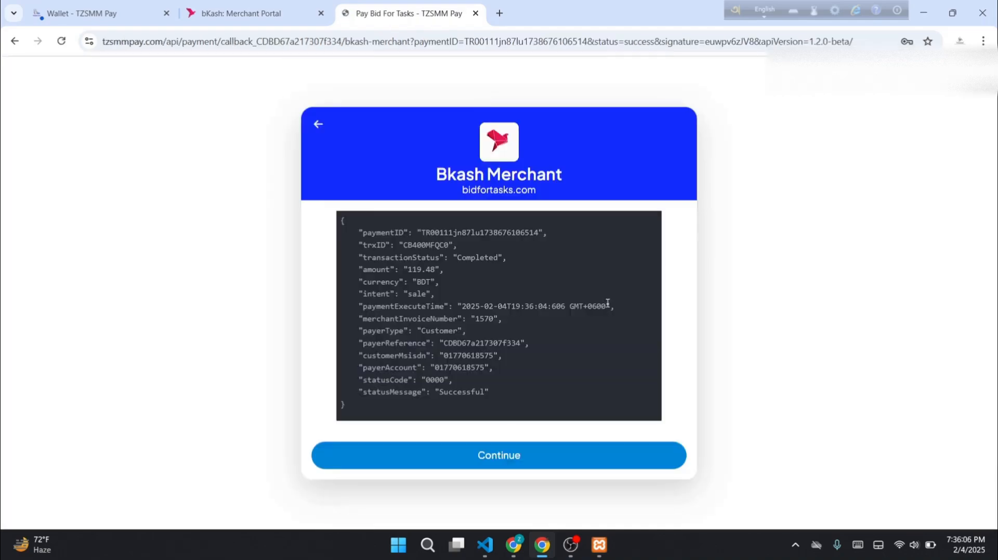
Copy the callback payment JSON into the Execute Payment Sandbox Test under Sandbox Validation and submit it
{"action": "scroll", "coordinate": [410, 351], "scroll_direction": "down", "scroll_amount": 1}
{"action": "scroll", "coordinate": [450, 347], "scroll_direction": "up", "scroll_amount": 1}
{"action": "left_click_drag", "start_coordinate": [364, 408], "coordinate": [342, 220]}
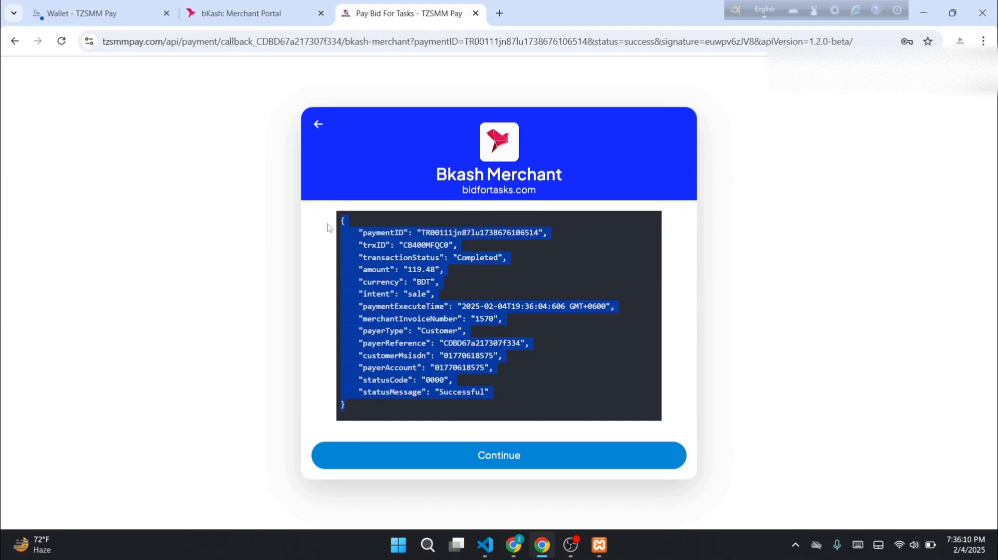
{"action": "left_click", "coordinate": [244, 13]}
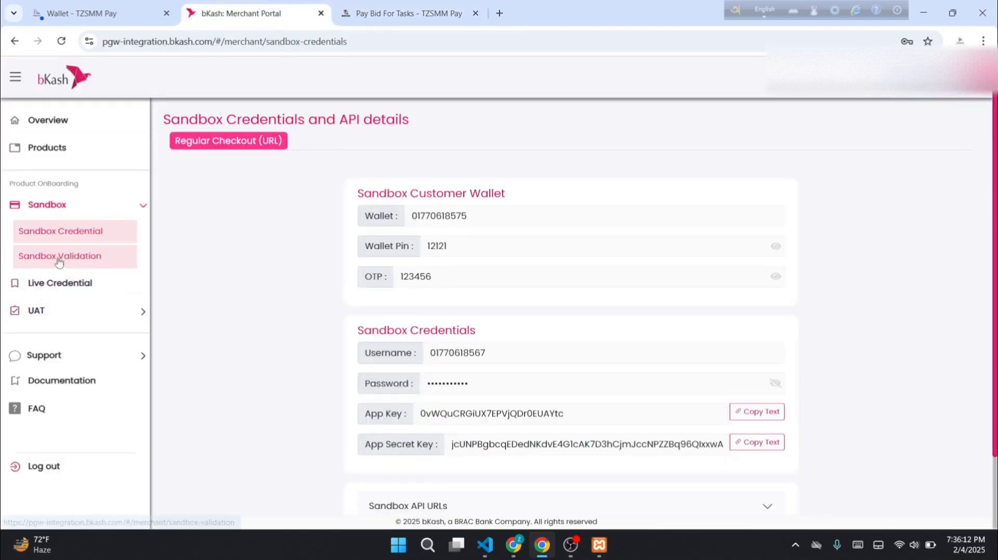
{"action": "left_click", "coordinate": [58, 257]}
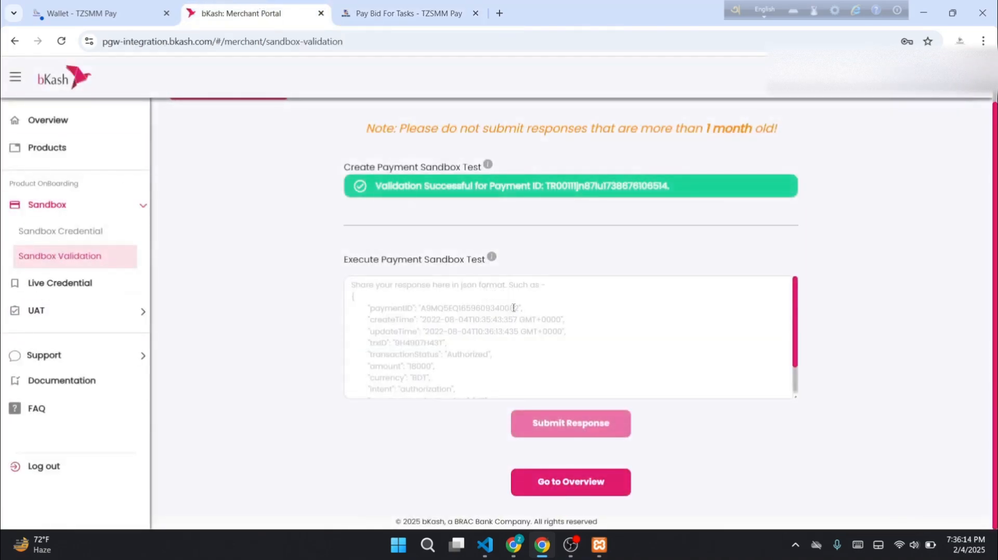
{"action": "left_click", "coordinate": [523, 368]}
{"action": "key", "text": "ctrl+v"}
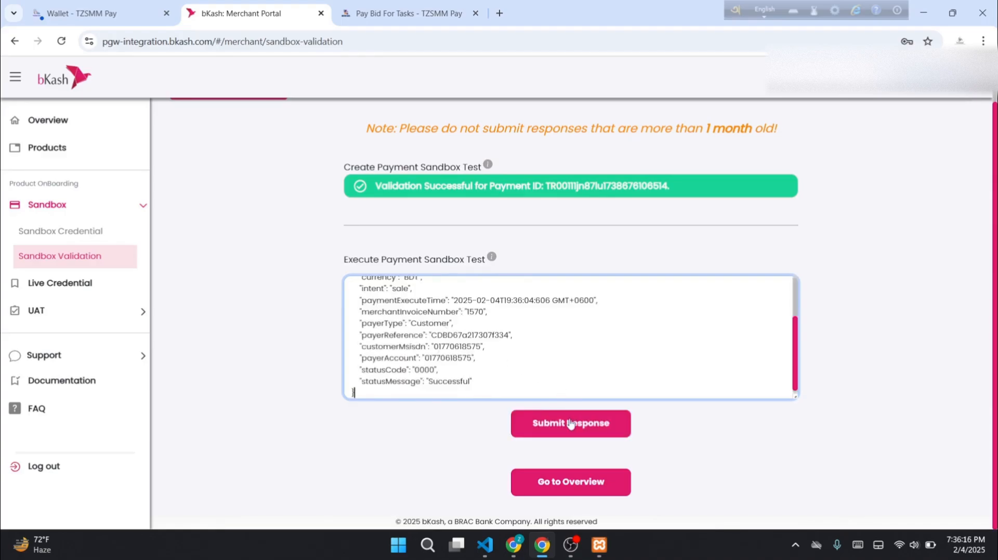
{"action": "left_click", "coordinate": [570, 424]}
{"action": "left_click", "coordinate": [500, 347]}
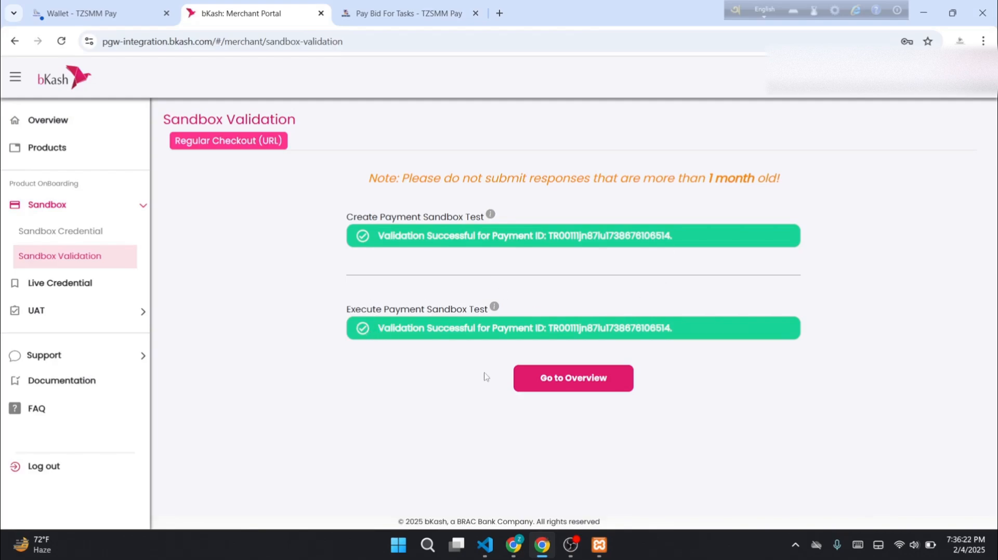
{"action": "left_click", "coordinate": [590, 388]}
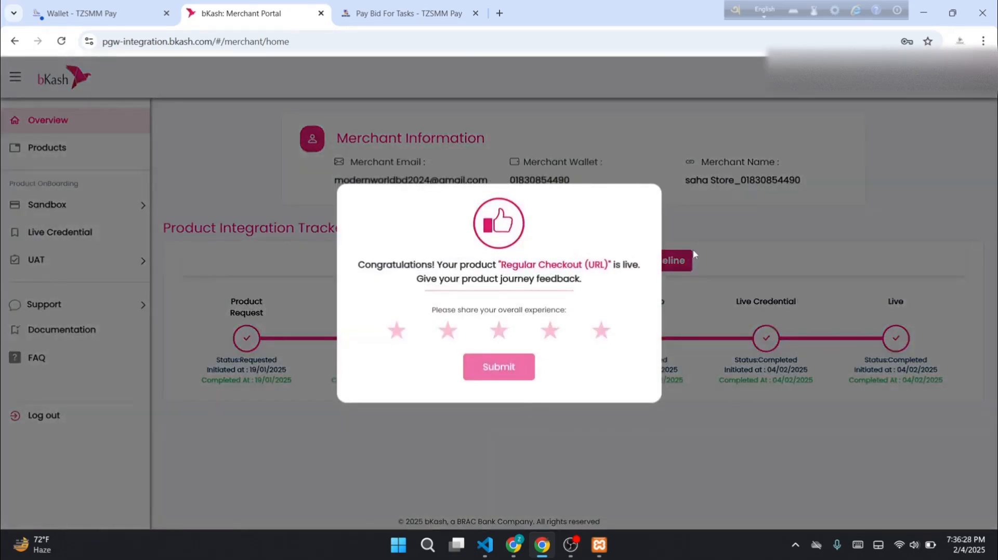
Submit a five-star rating as product feedback in the bKash Merchant Portal
{"action": "left_click", "coordinate": [601, 330]}
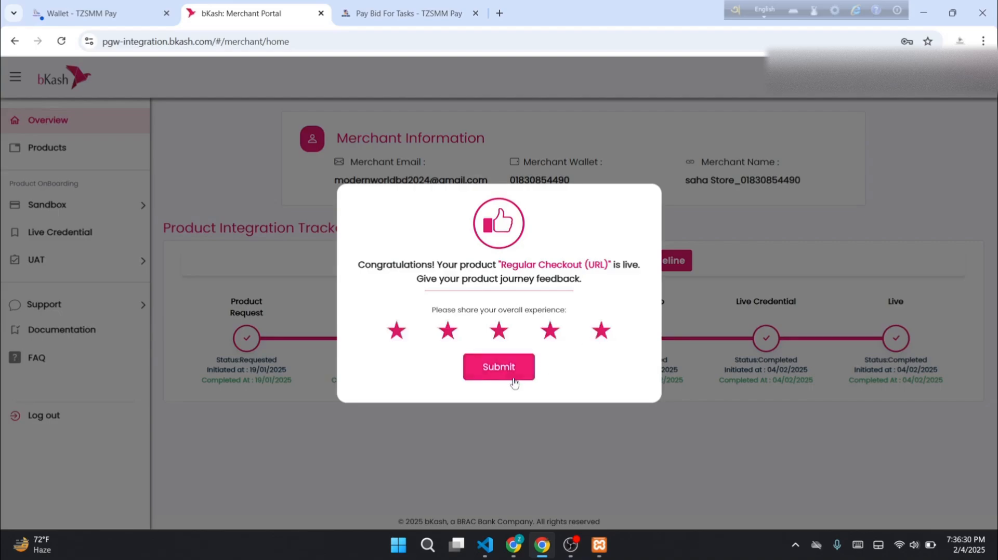
{"action": "left_click", "coordinate": [514, 367]}
{"action": "left_click", "coordinate": [513, 356]}
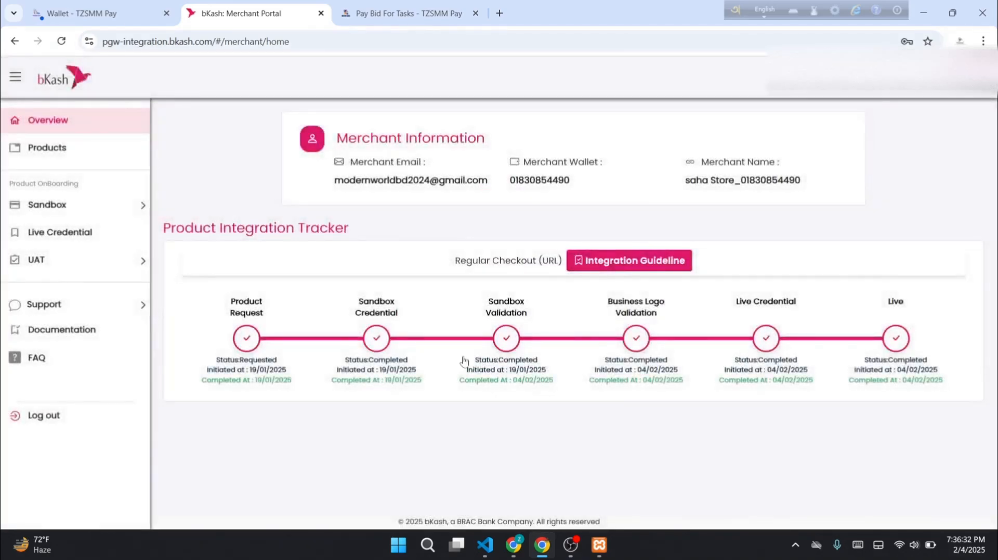
Check that all integration stages are Completed, then open Live Credential and select the Username
{"action": "left_click_drag", "start_coordinate": [488, 302], "coordinate": [938, 392]}
{"action": "left_click", "coordinate": [748, 475]}
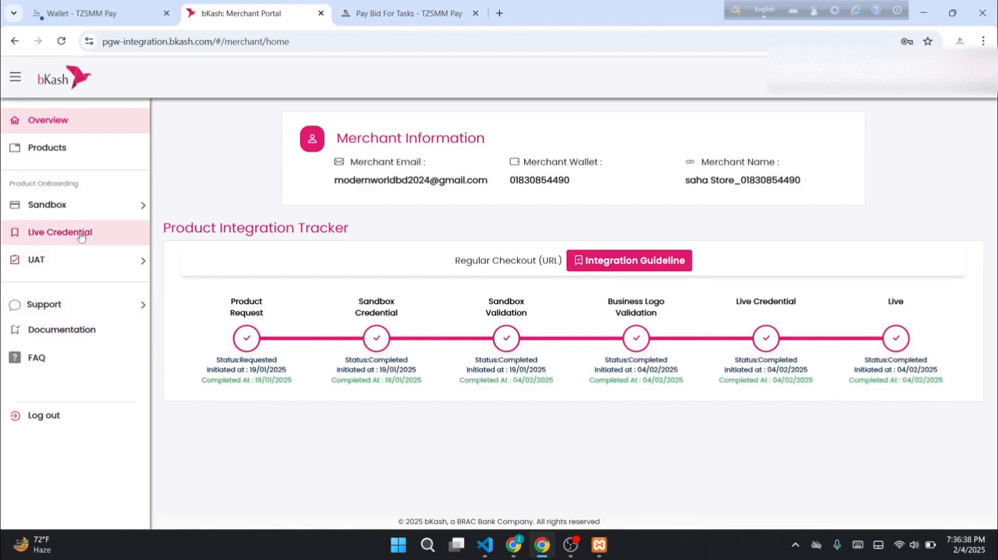
{"action": "left_click", "coordinate": [57, 232]}
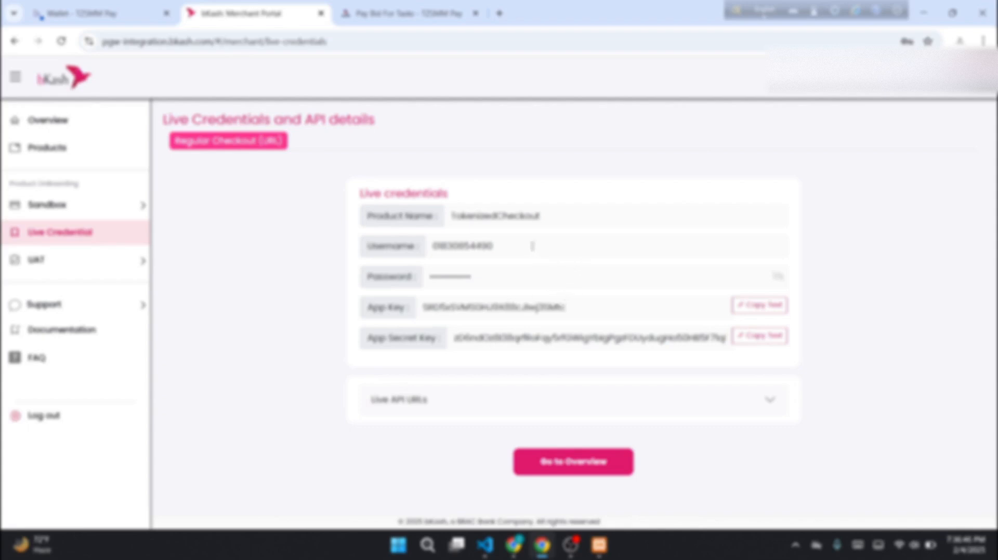
{"action": "left_click_drag", "start_coordinate": [532, 246], "coordinate": [429, 246]}
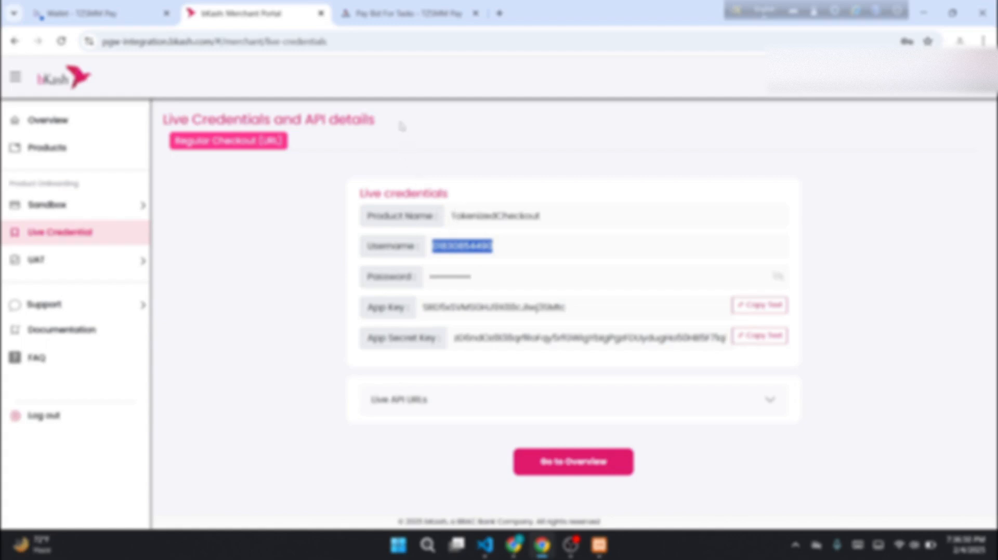
Replace the Bkash Merchant App Secret Key with the live key, set Sandbox to Off, and update
{"action": "left_click", "coordinate": [84, 13]}
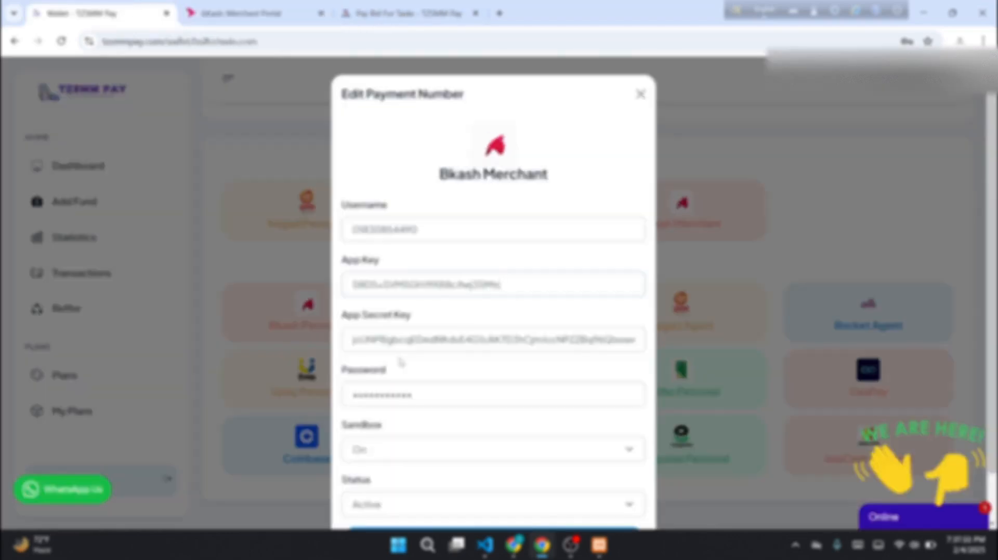
{"action": "double_click", "coordinate": [400, 340]}
{"action": "key", "text": "ctrl+v"}
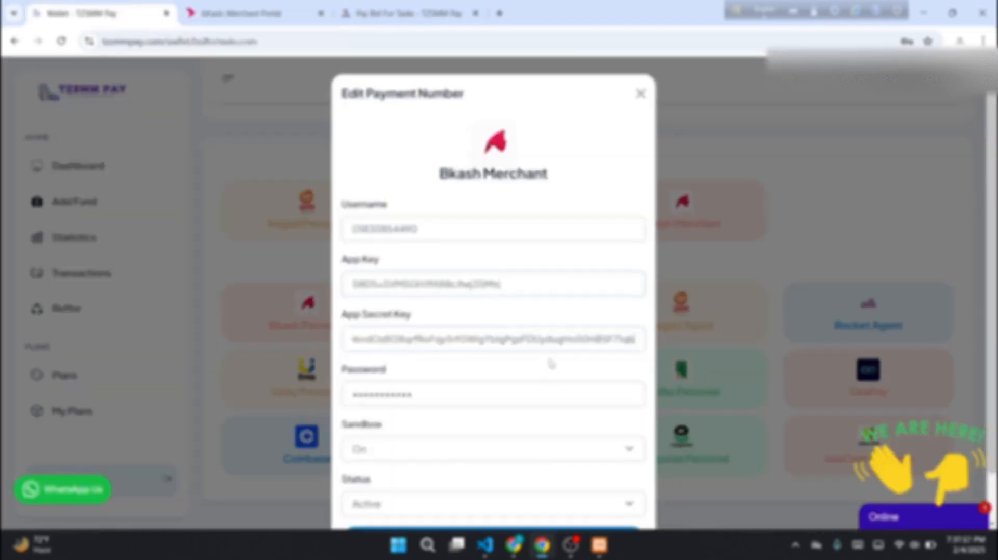
{"action": "scroll", "coordinate": [400, 364], "scroll_direction": "down", "scroll_amount": 1}
{"action": "left_click", "coordinate": [402, 398]}
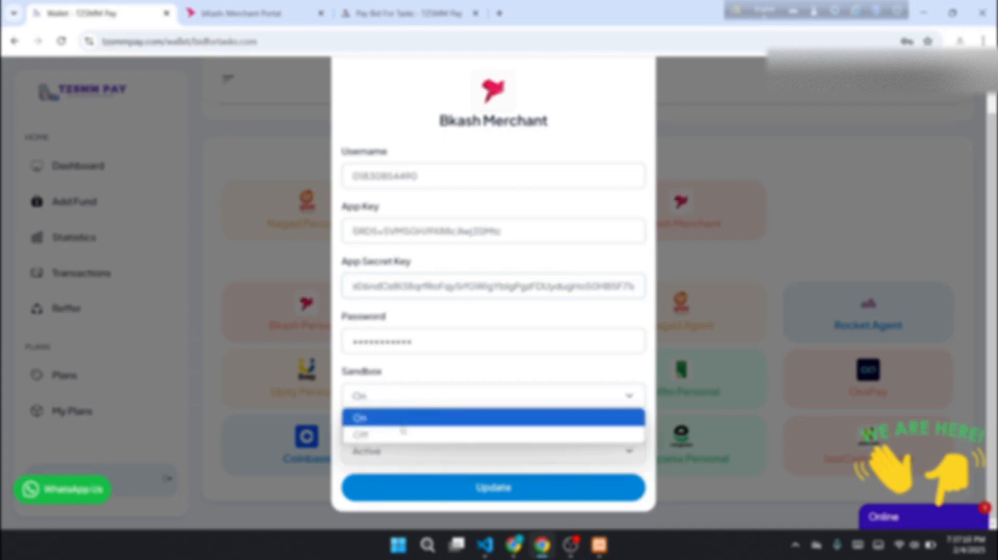
{"action": "left_click", "coordinate": [390, 431]}
{"action": "left_click", "coordinate": [484, 491]}
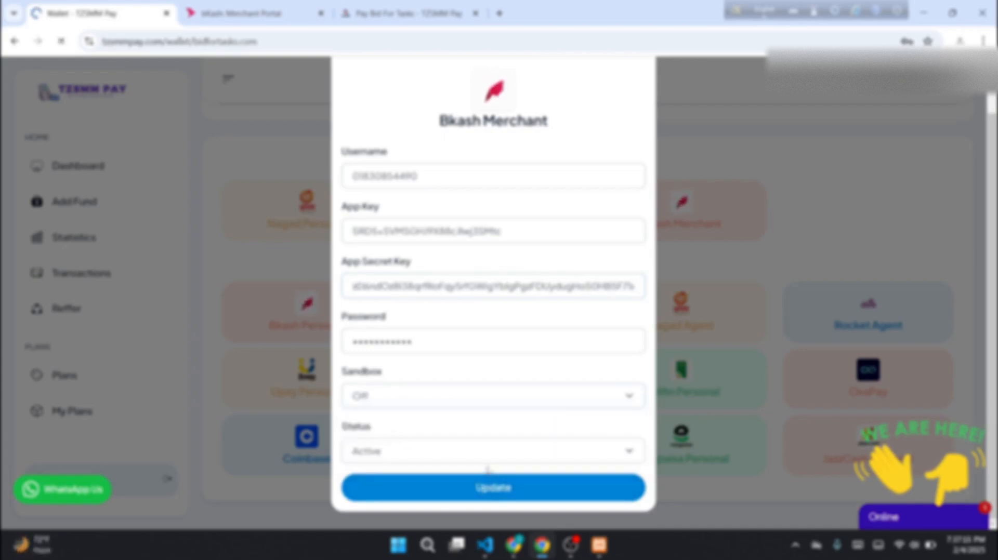
{"action": "left_click", "coordinate": [370, 6]}
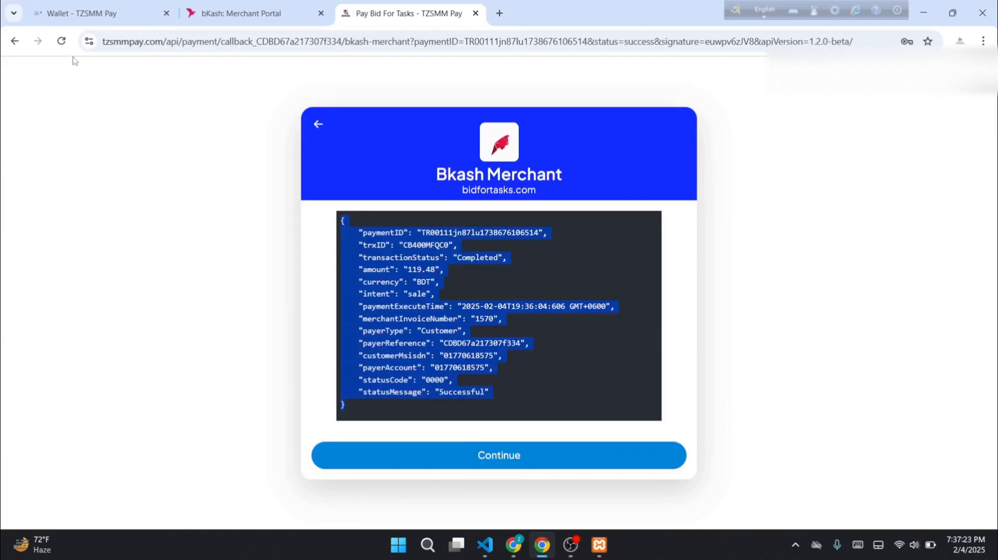
Reload the payment create URL and pay with Bkash via the Bkash Merchant option
{"action": "left_click", "coordinate": [319, 130]}
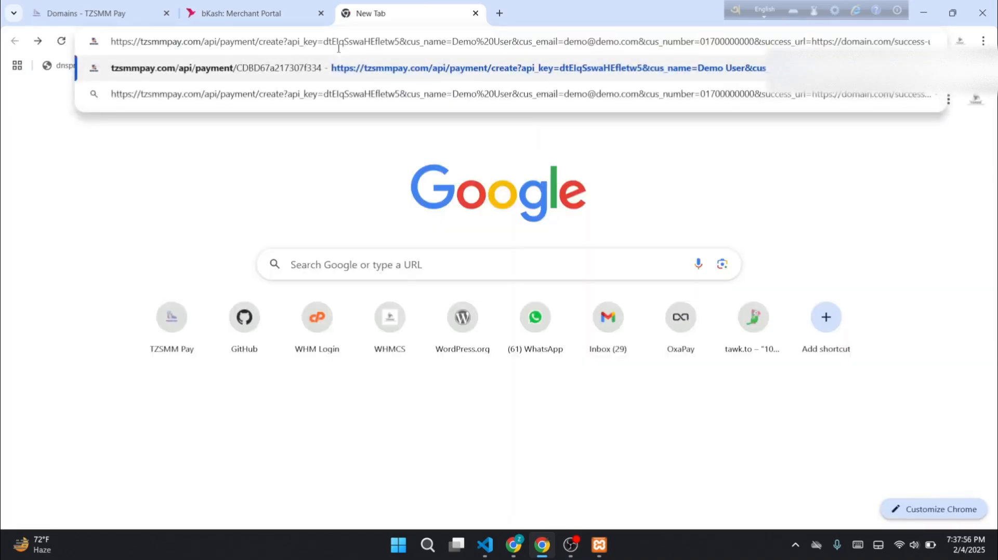
{"action": "key", "text": "Return"}
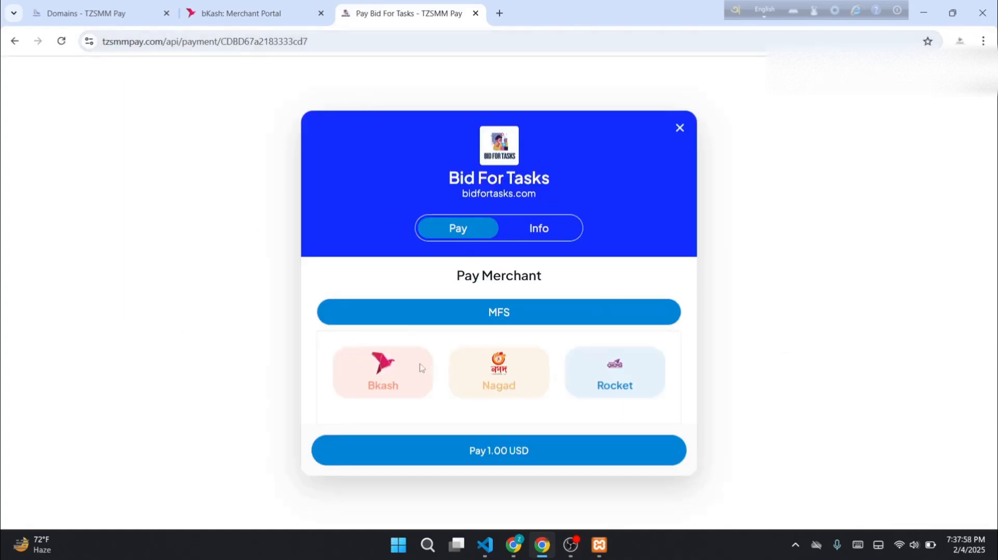
{"action": "left_click", "coordinate": [347, 377]}
{"action": "left_click", "coordinate": [500, 352]}
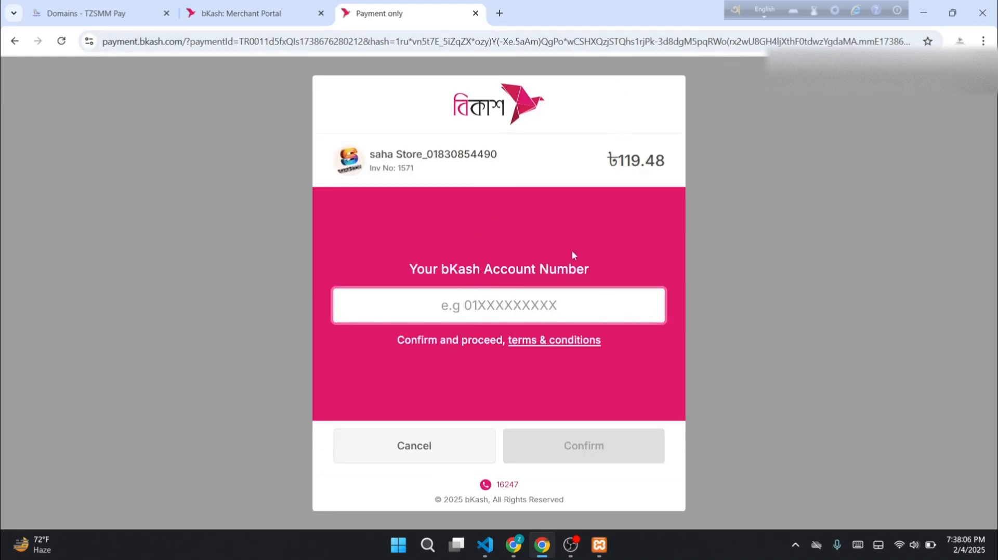
Check the merchant store name and account number field on the live ৳119.48 checkout
{"action": "left_click_drag", "start_coordinate": [497, 155], "coordinate": [381, 154]}
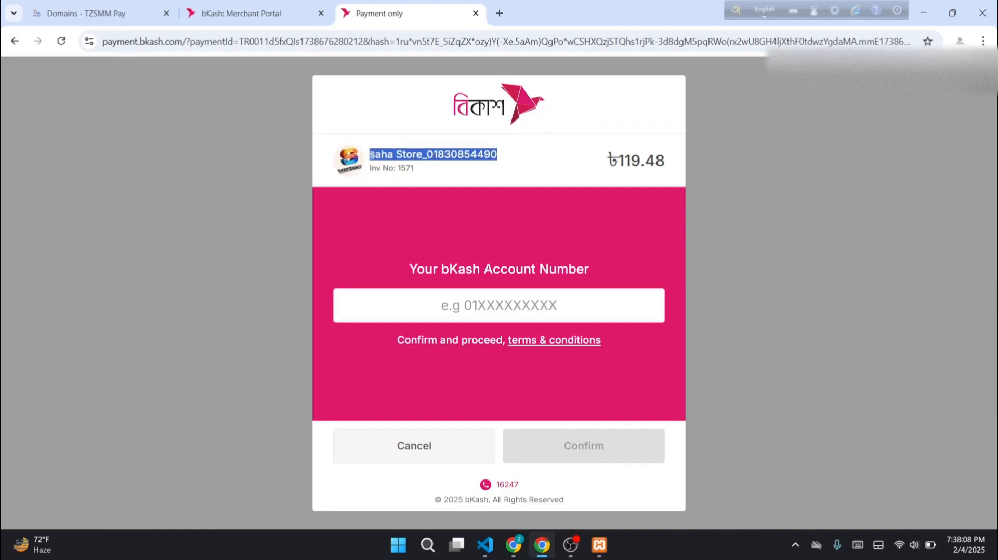
{"action": "left_click", "coordinate": [471, 304]}
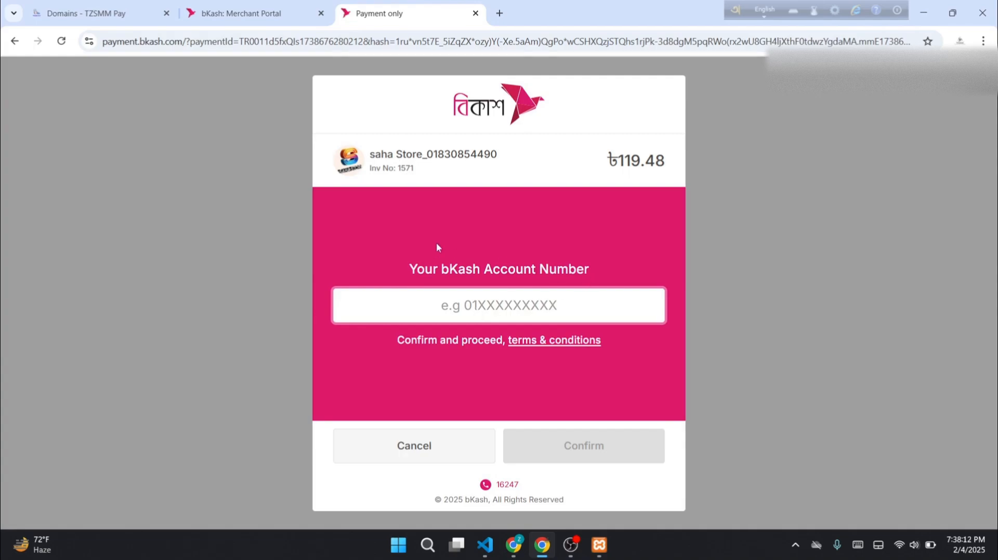
{"action": "left_click_drag", "start_coordinate": [517, 156], "coordinate": [371, 155]}
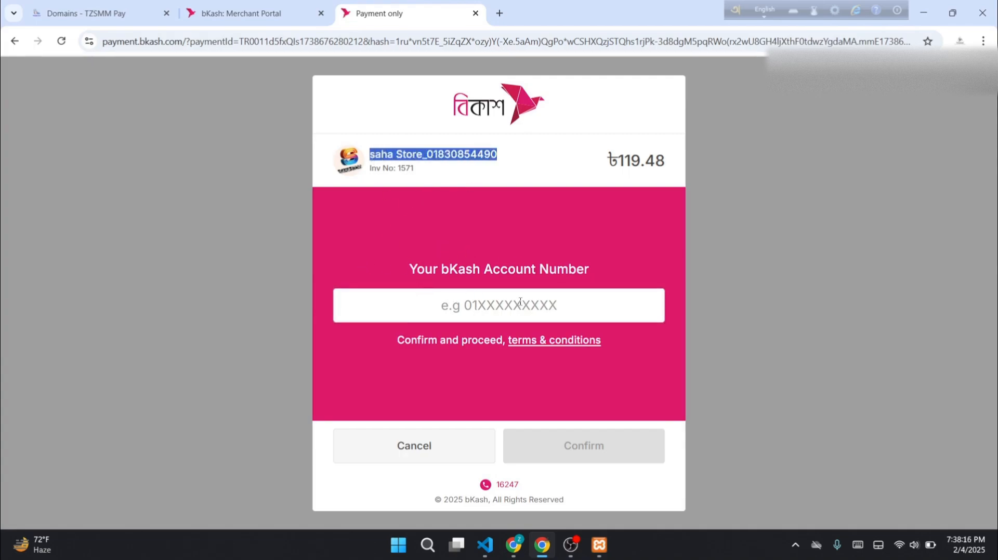